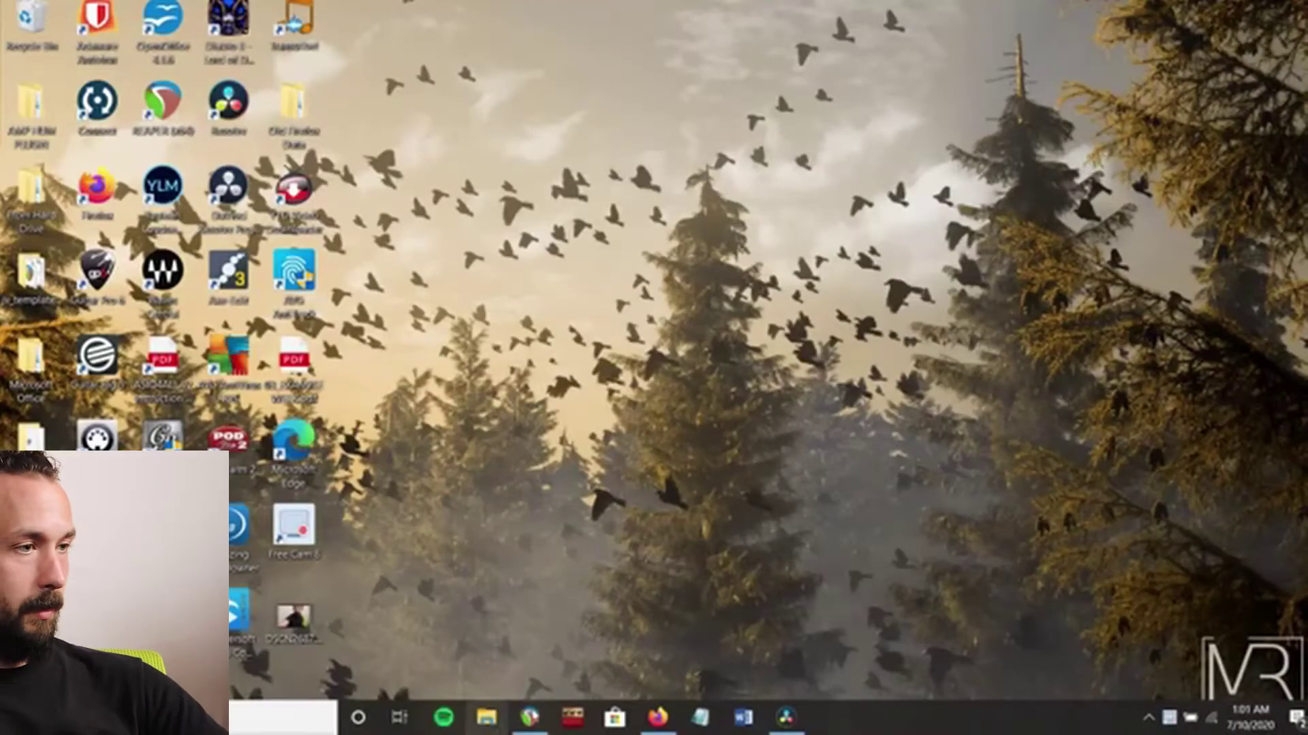
Switch to REAPER and open the render settings for the Blessing of Darkness project.
click(530, 717)
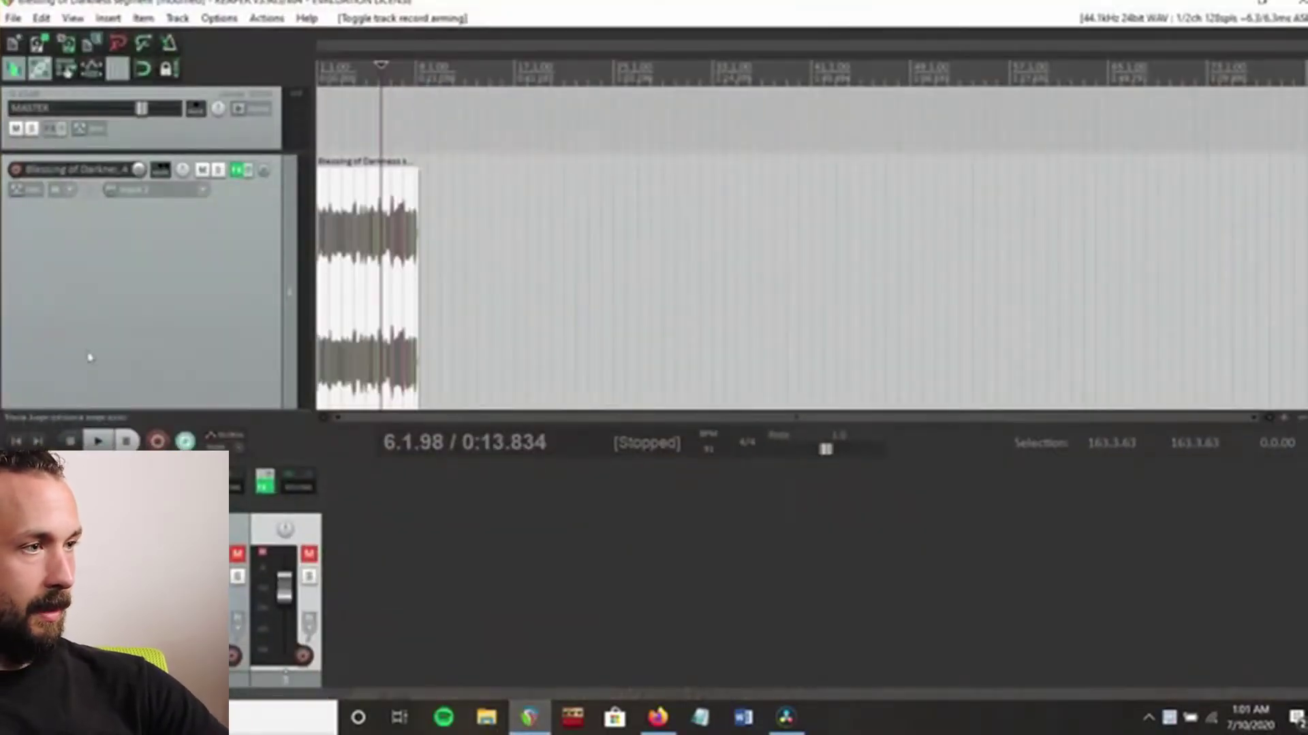
scroll(247, 278, down, 1)
scroll(368, 177, up, 5)
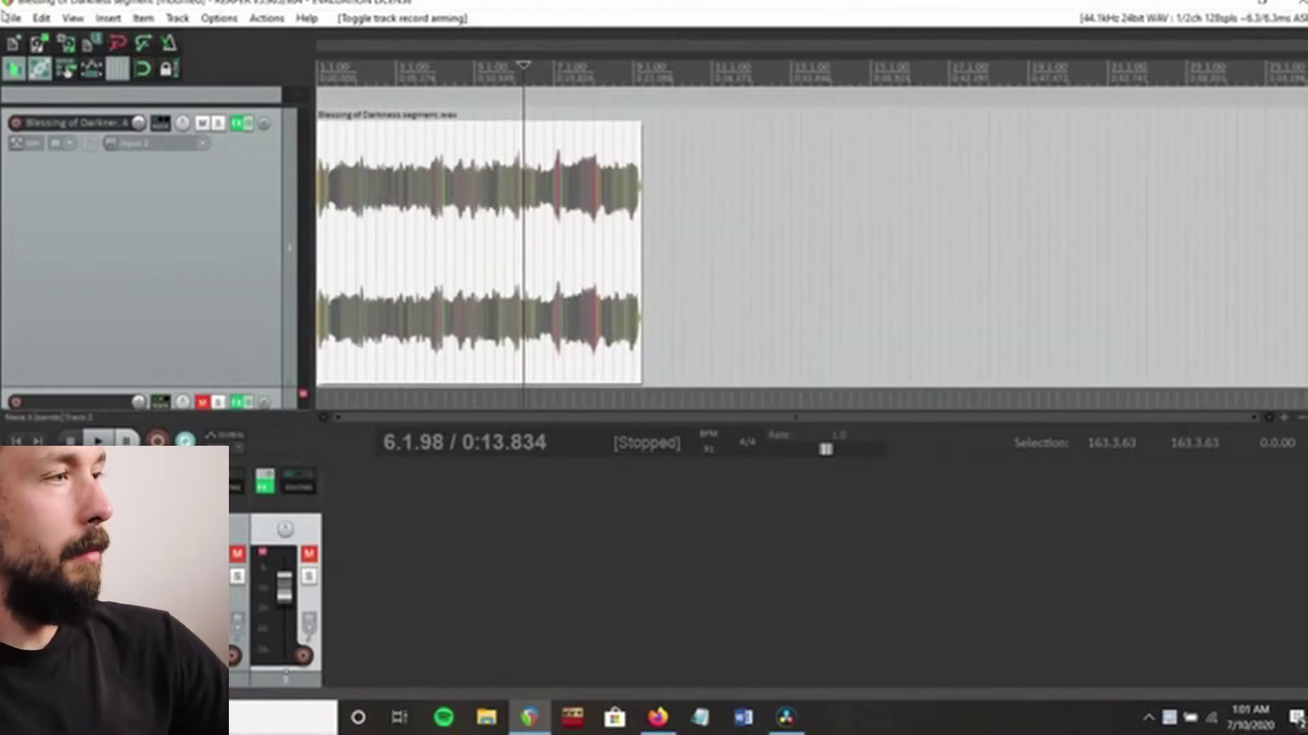
click(12, 18)
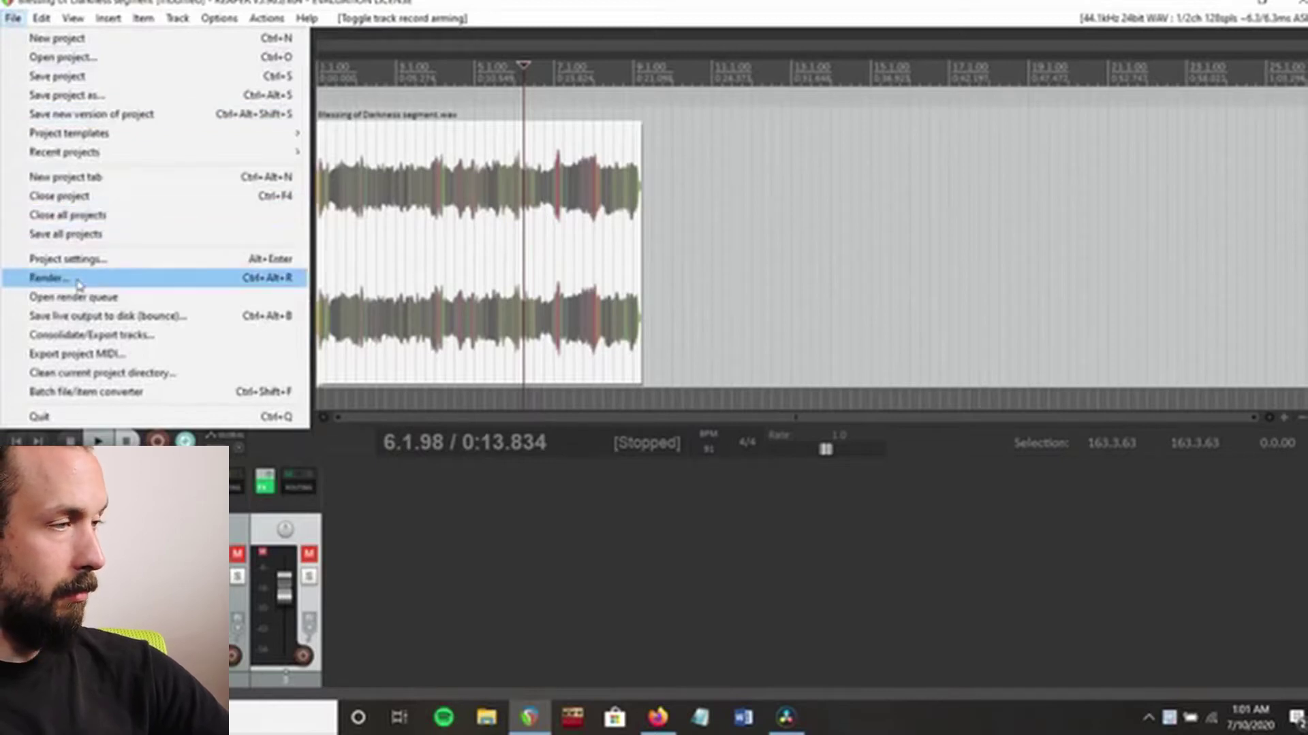
click(48, 278)
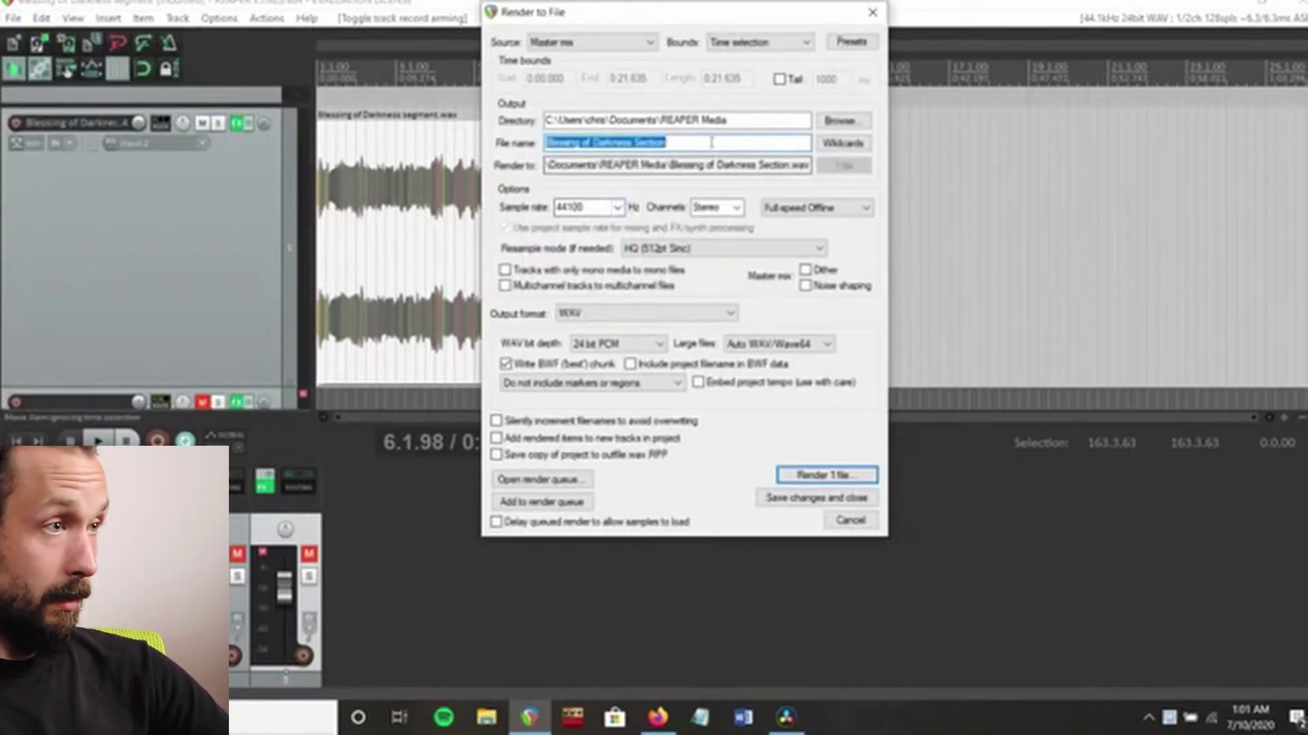
Change the render's file name to Blessing of Darkness Riff.
click(712, 142)
key(BackSpace)
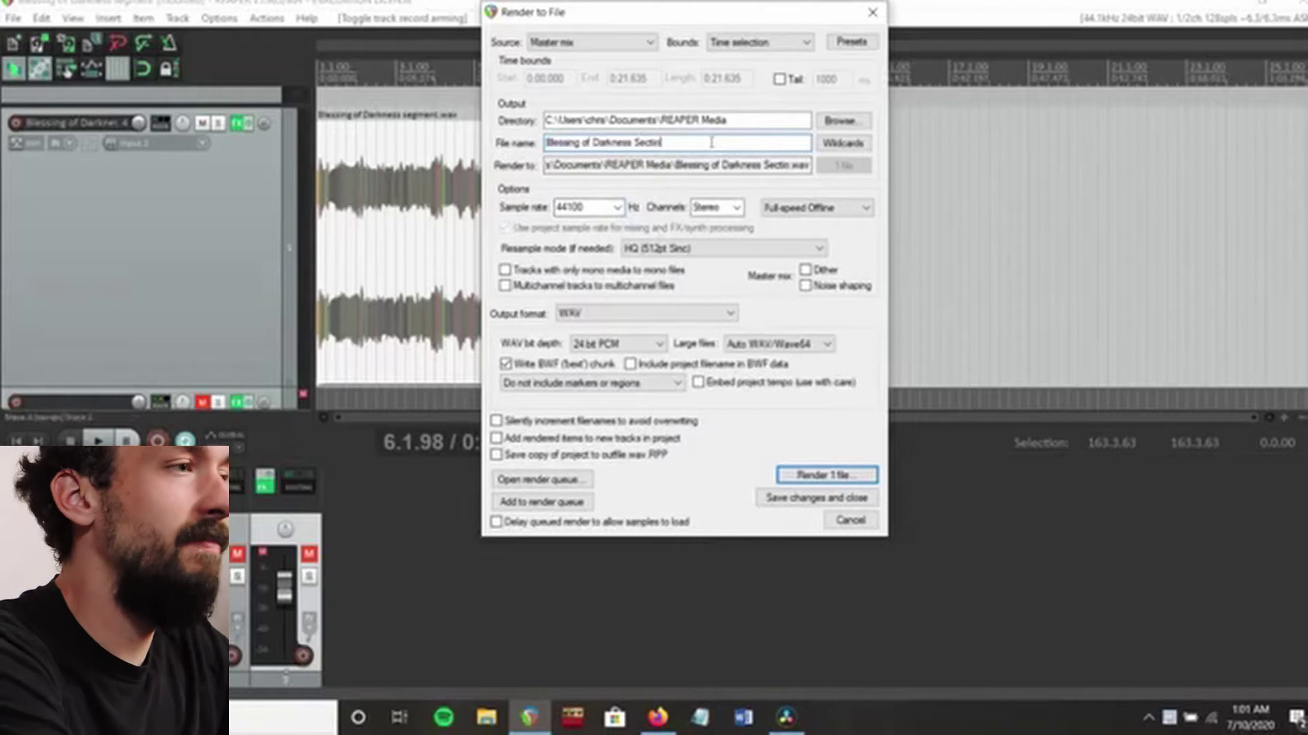
key(BackSpace)
key(BackSpace)
key(BackSpace)
key(BackSpace)
key(BackSpace)
key(BackSpace)
text(R)
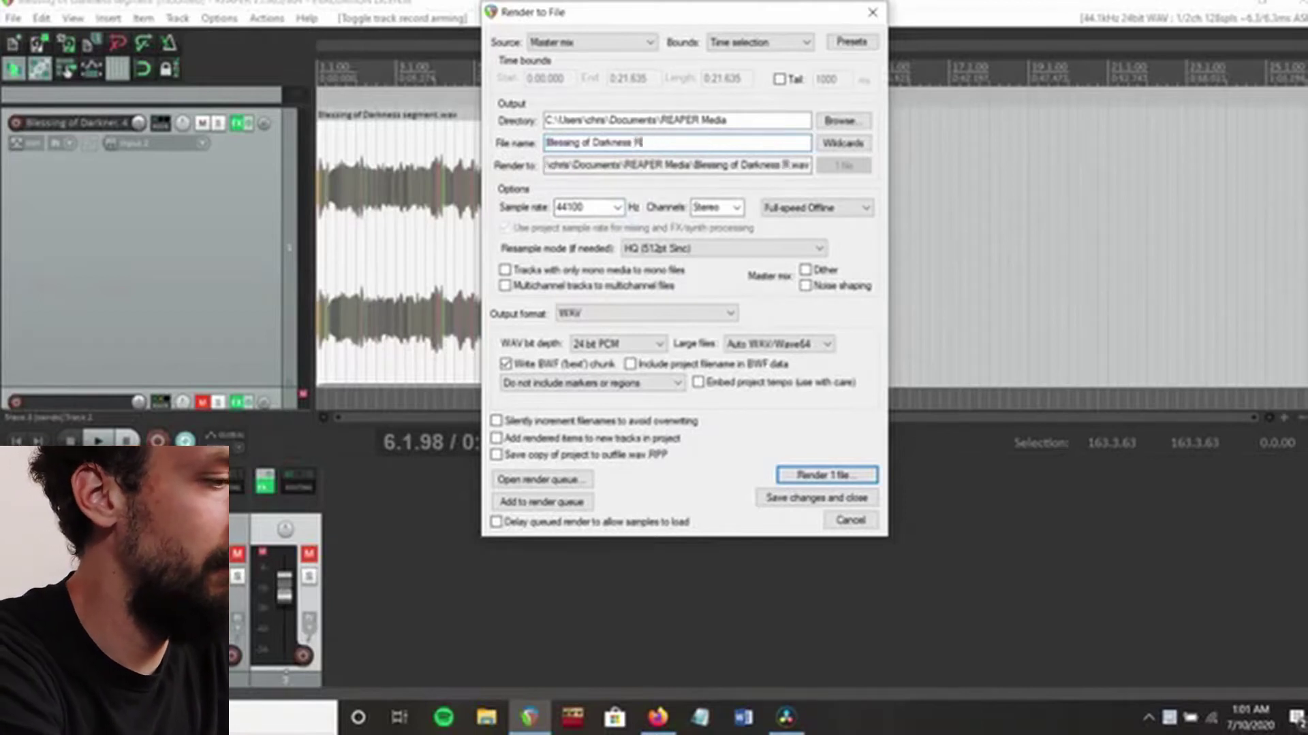
text(iff)
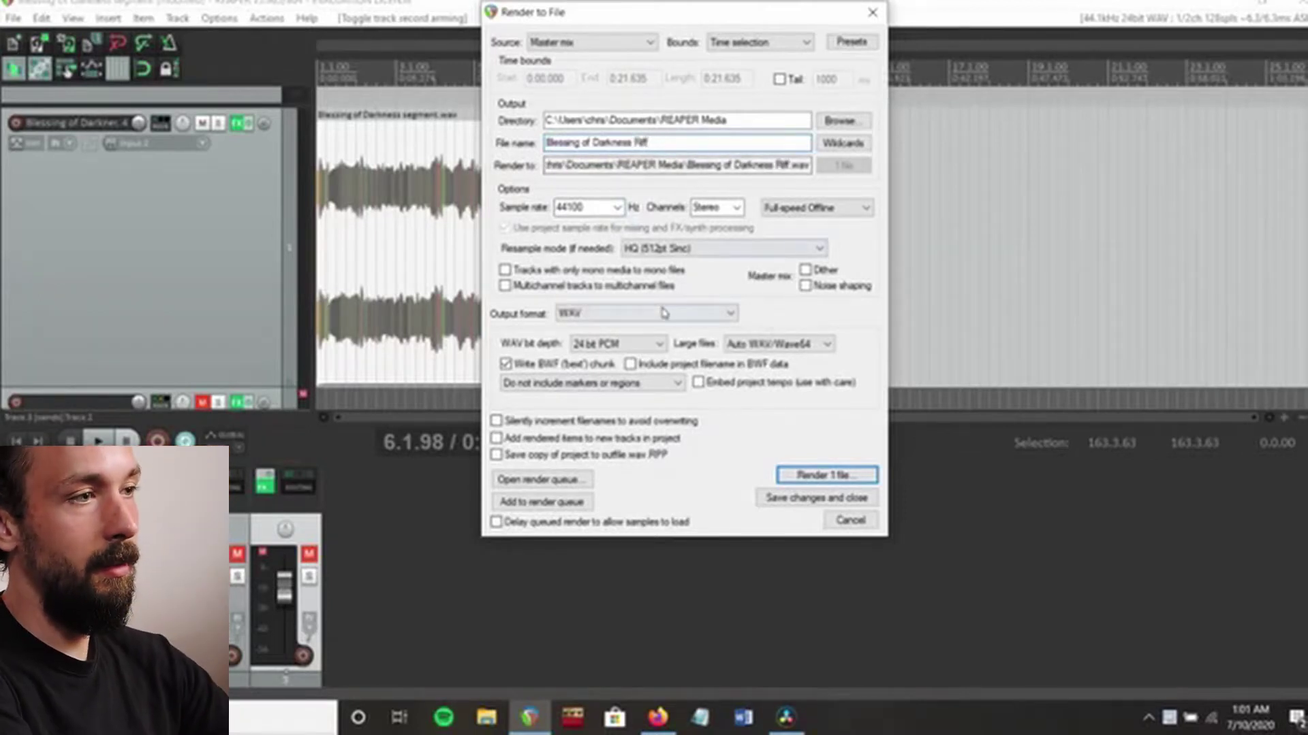
Render the file with WAV as the output format and show the rendered file in its folder.
click(633, 313)
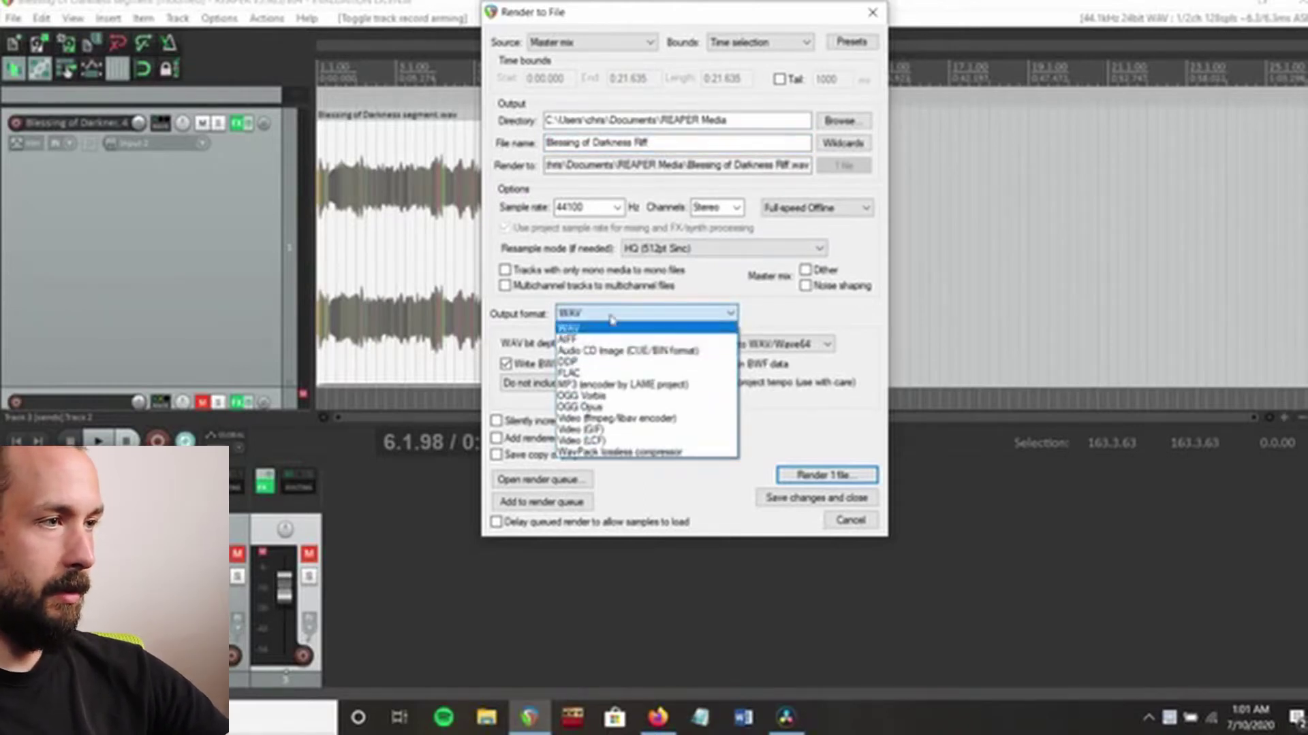
click(782, 320)
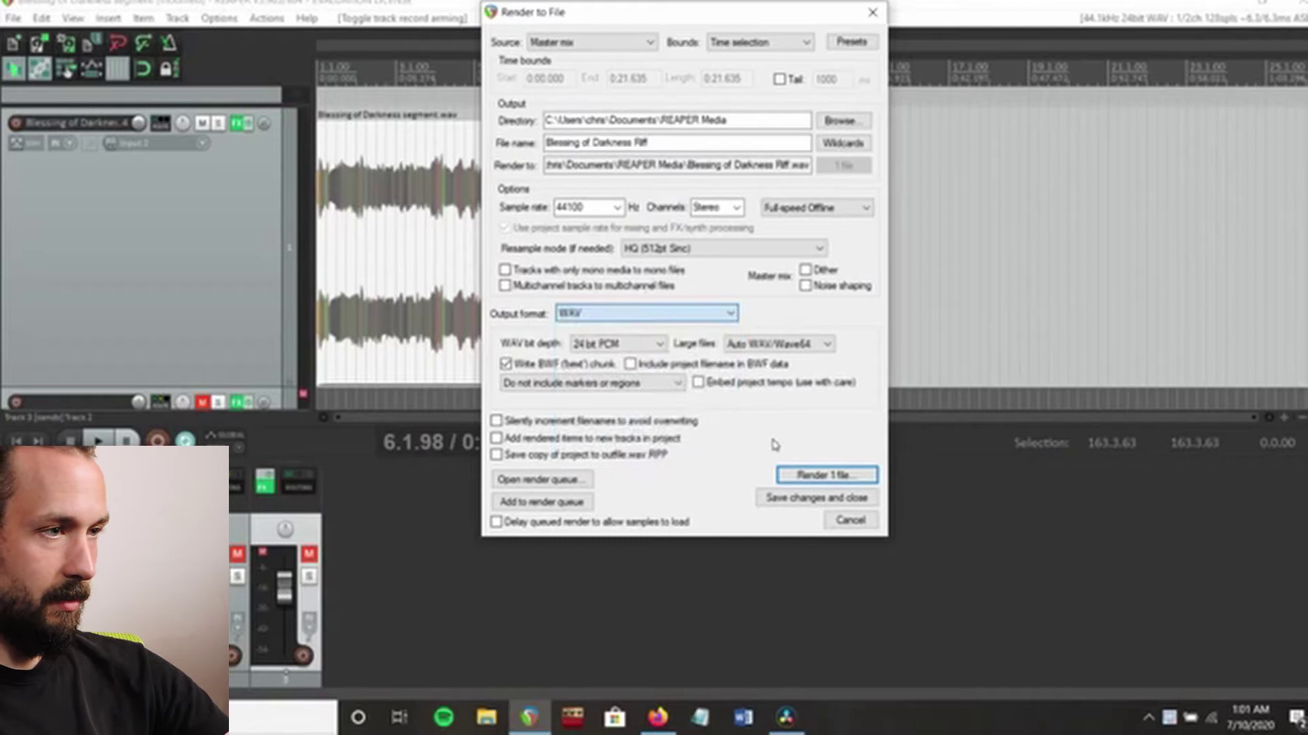
click(848, 475)
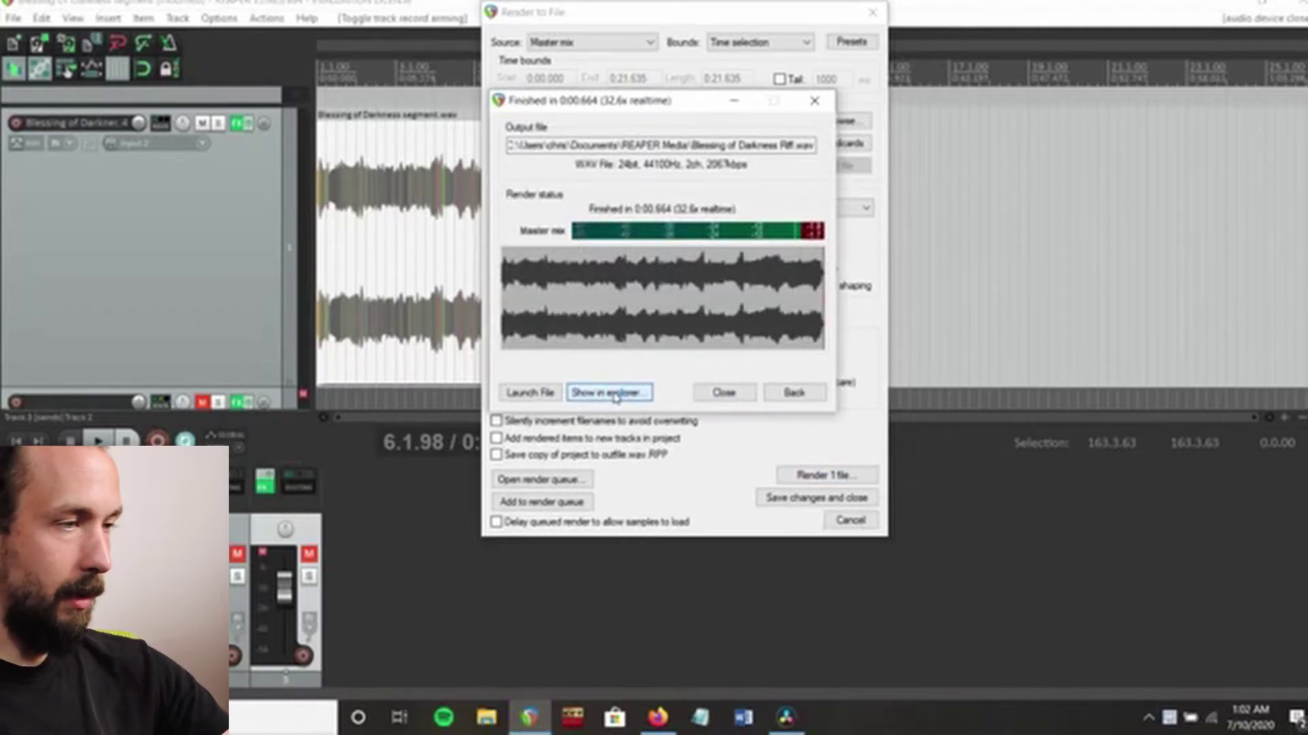
click(615, 395)
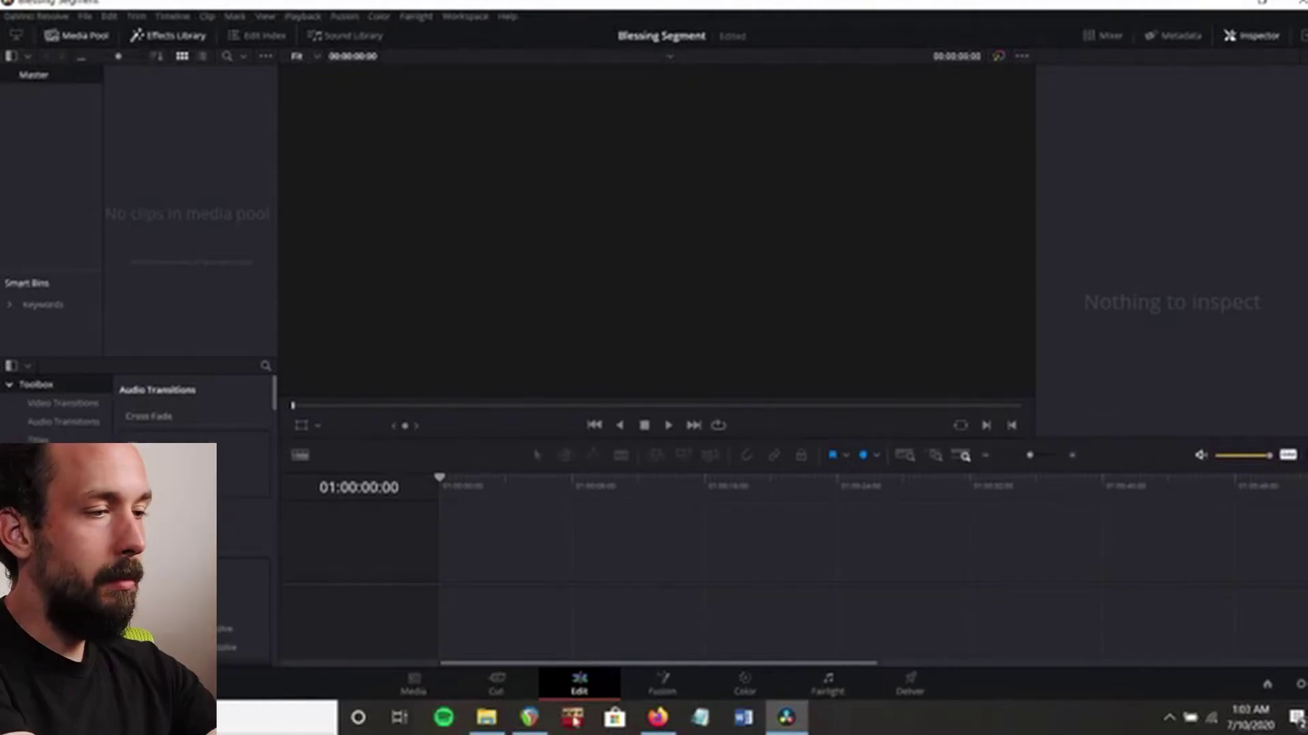
Import Blessing of Darkness Riff.wav from the REAPER Media folder into DaVinci Resolve's media pool and place it at the start of a new timeline.
click(486, 717)
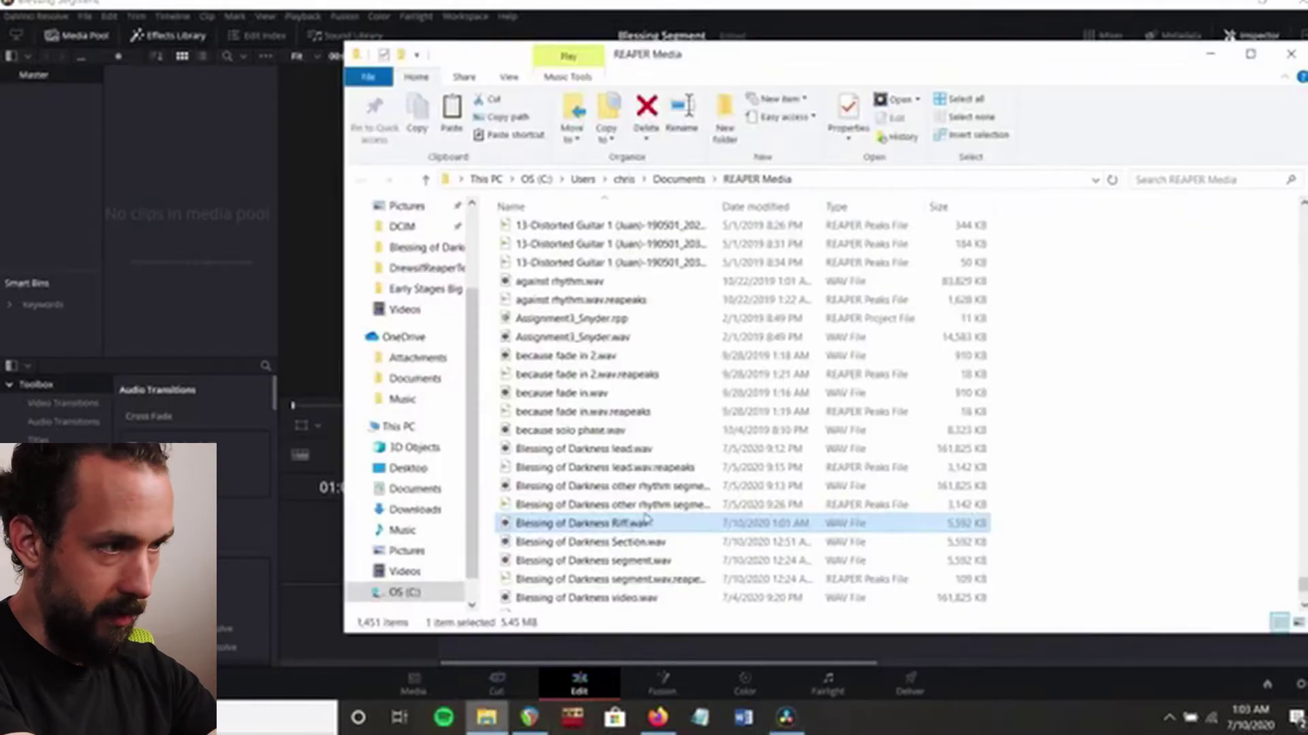
drag(559, 523, 210, 176)
click(177, 112)
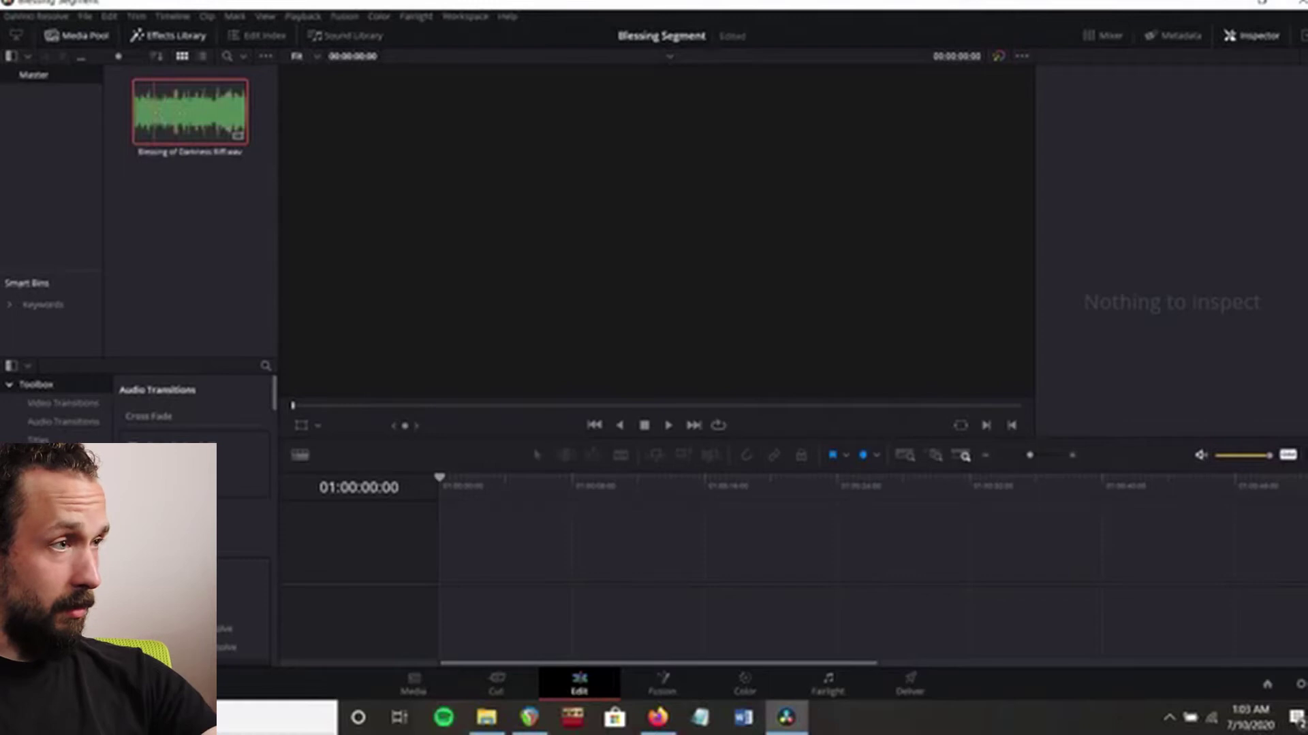
drag(177, 113, 462, 617)
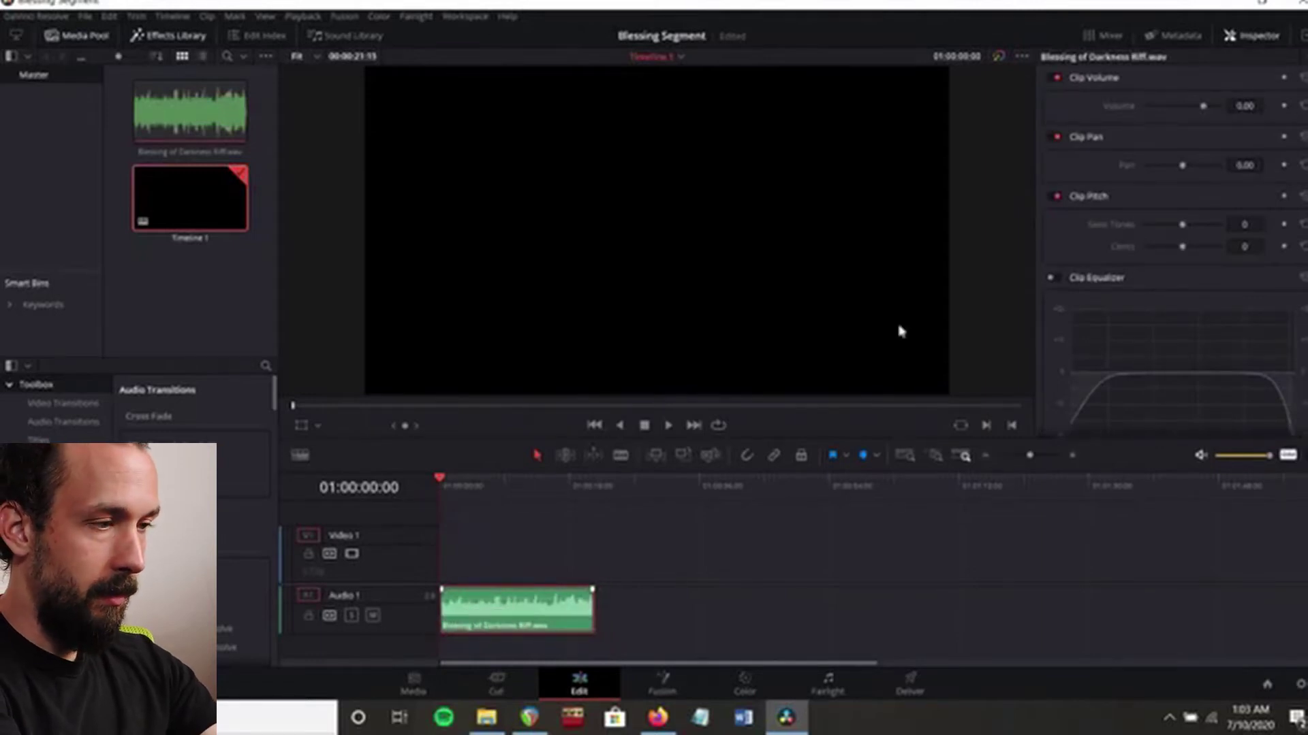
Import the desktop video DSCN2687.MOV into the media pool and place it on the timeline after the riff audio.
click(1234, 10)
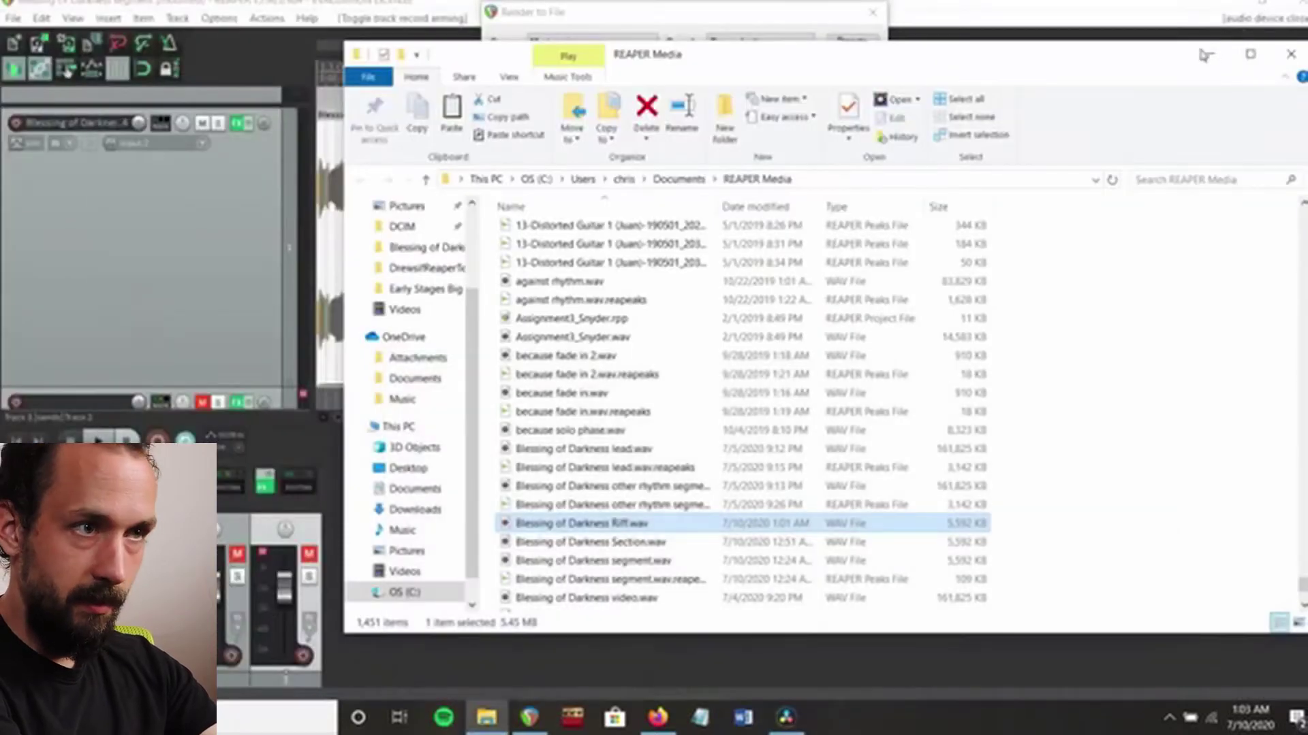
click(1210, 54)
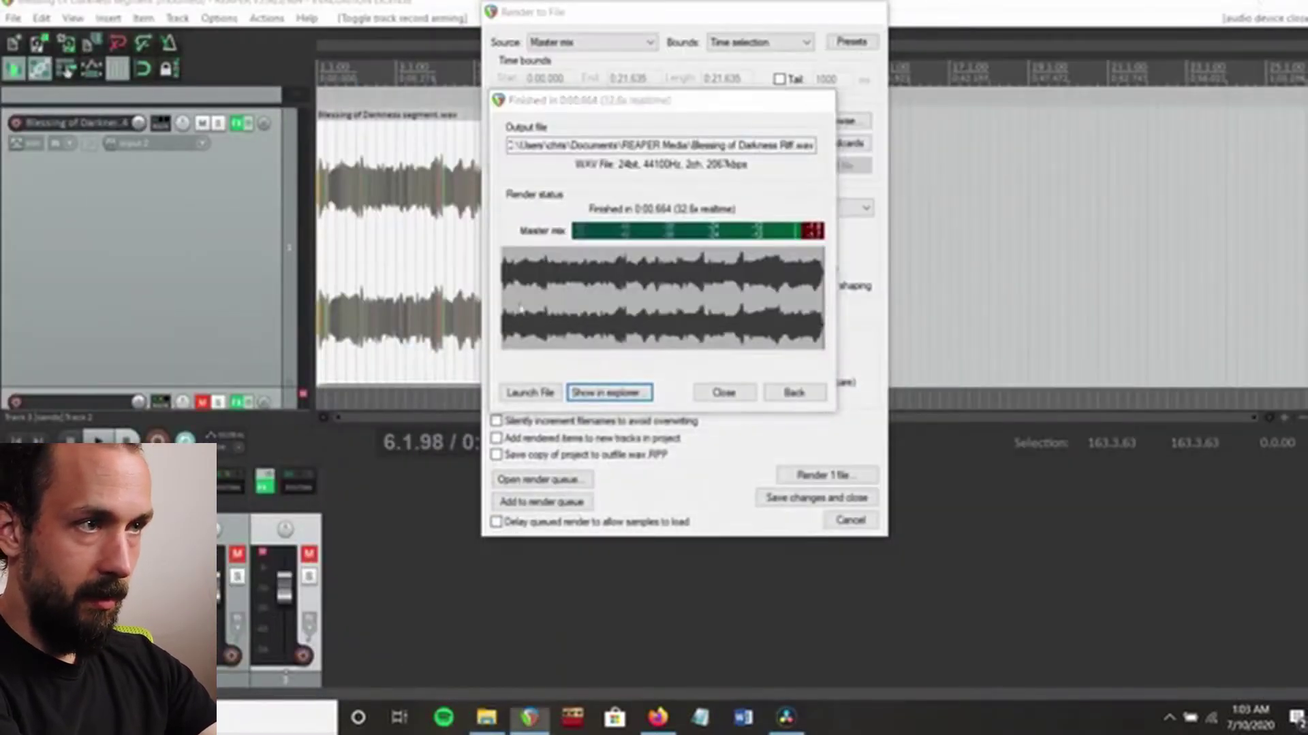
key(super+d)
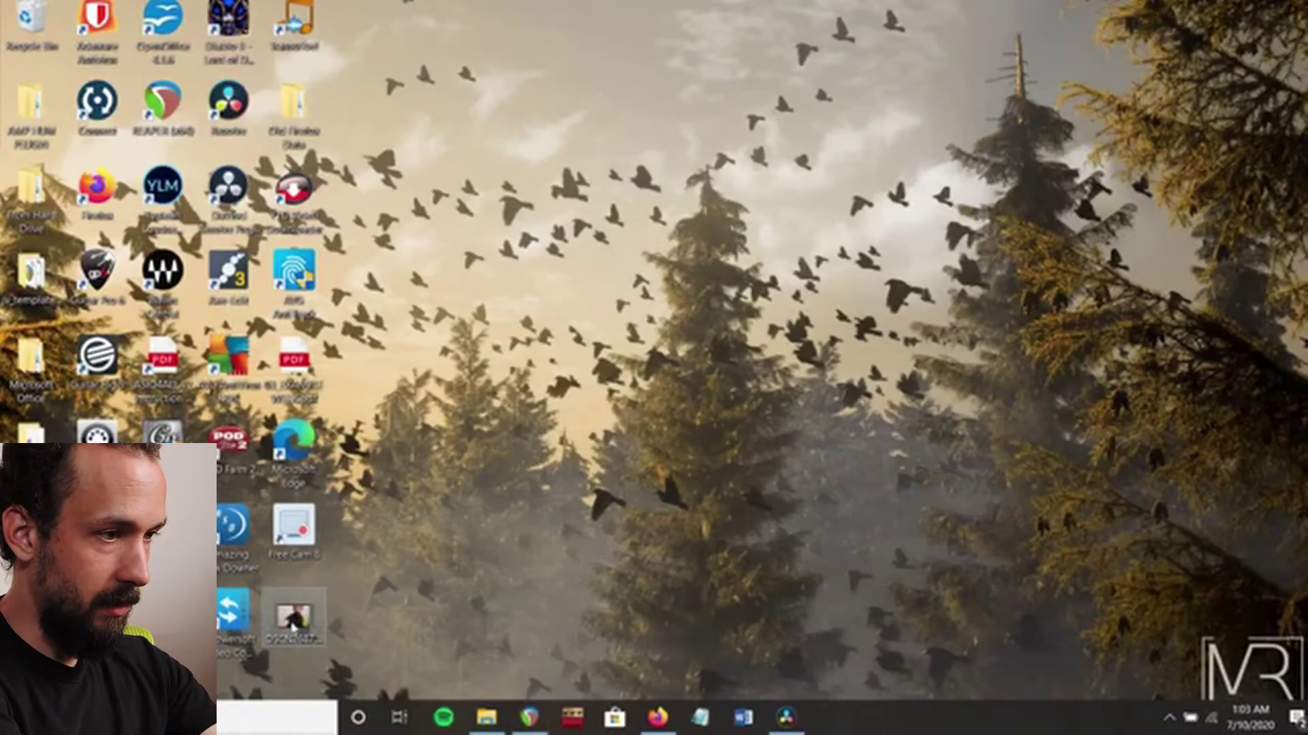
drag(647, 586, 179, 303)
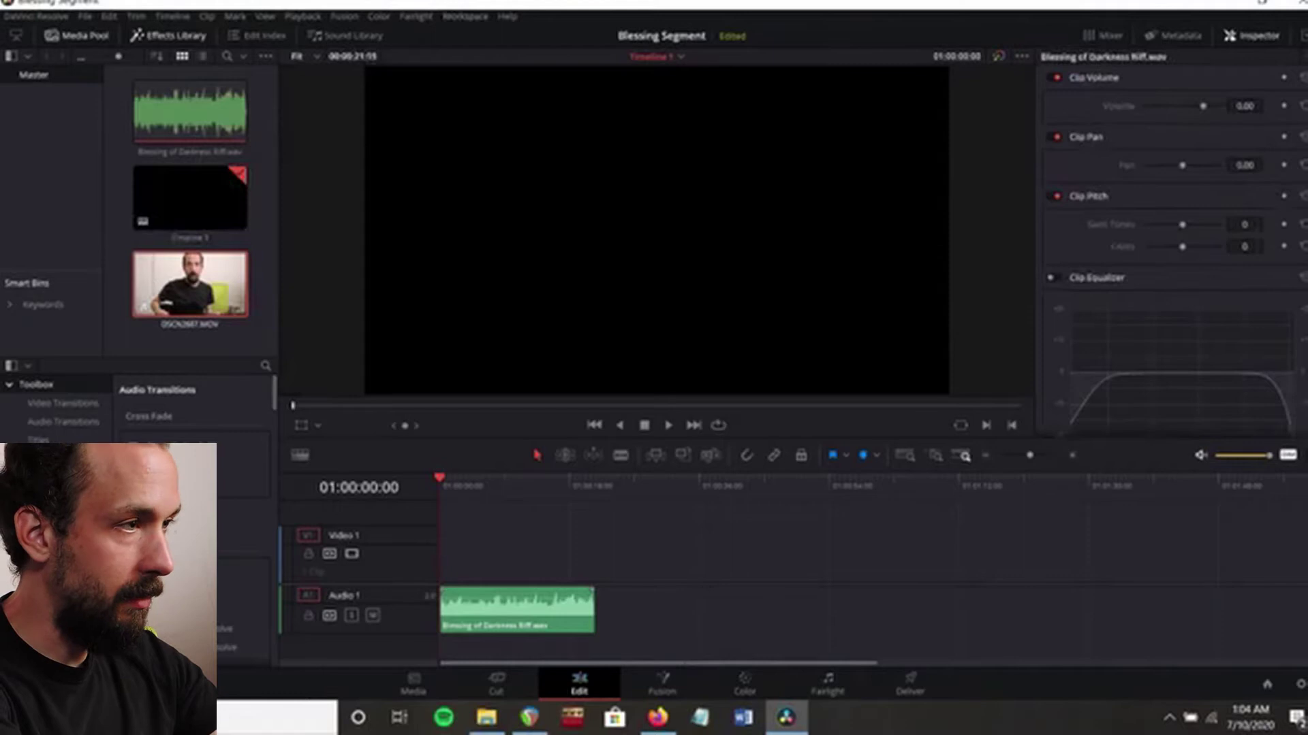
drag(191, 286, 630, 564)
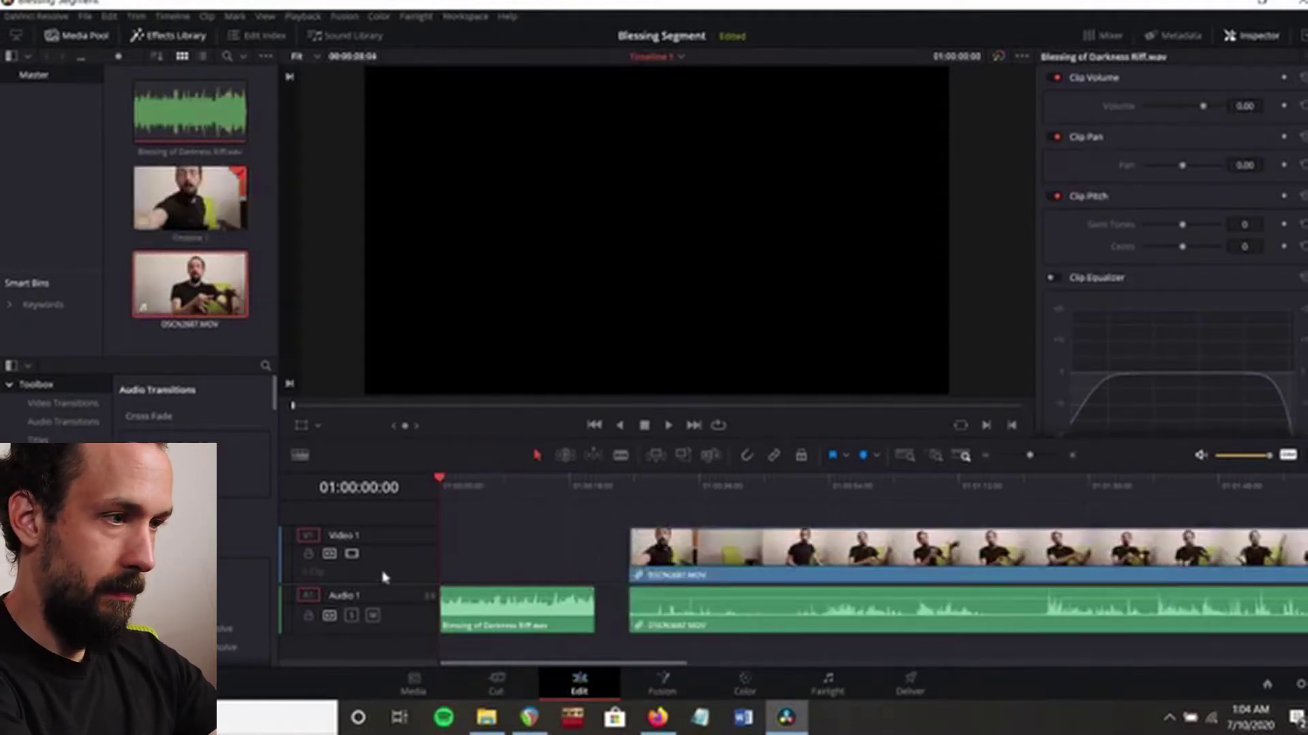
Move the riff audio clip down onto a separate Audio 2 track.
click(527, 620)
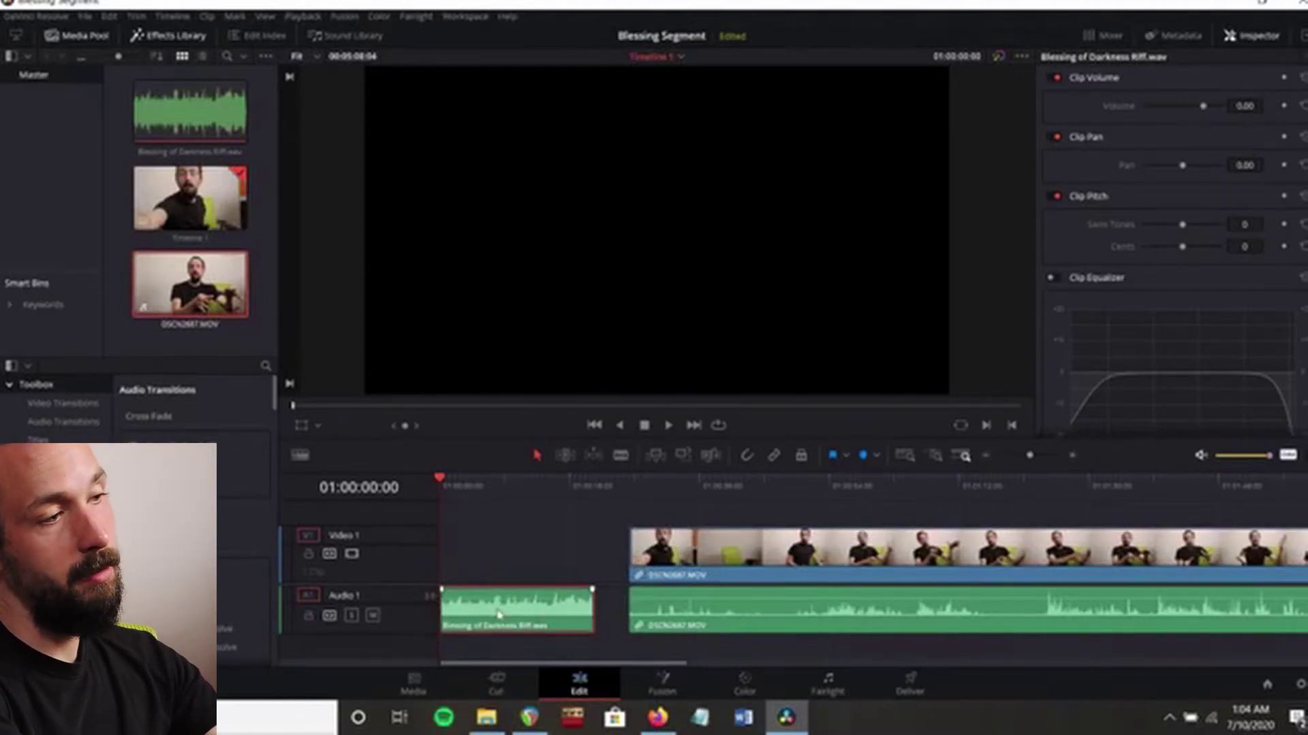
drag(499, 615, 490, 653)
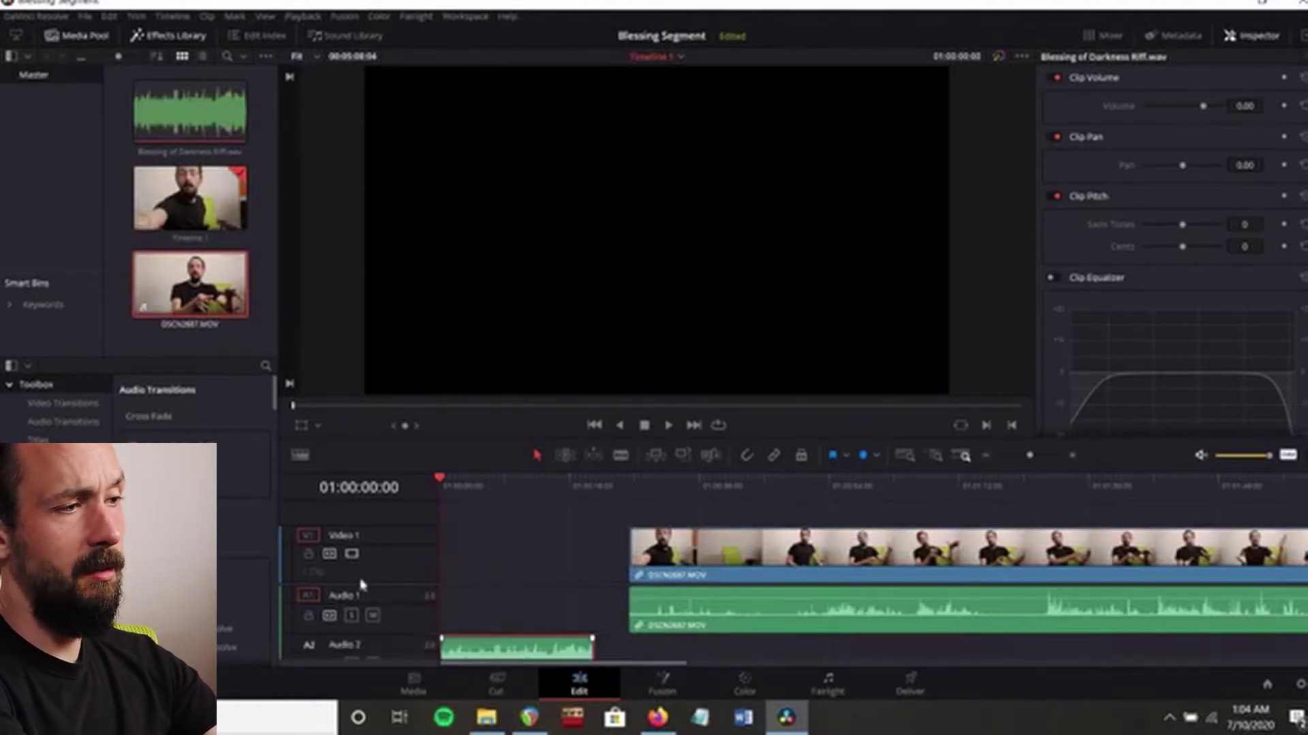
scroll(392, 610, down, 1)
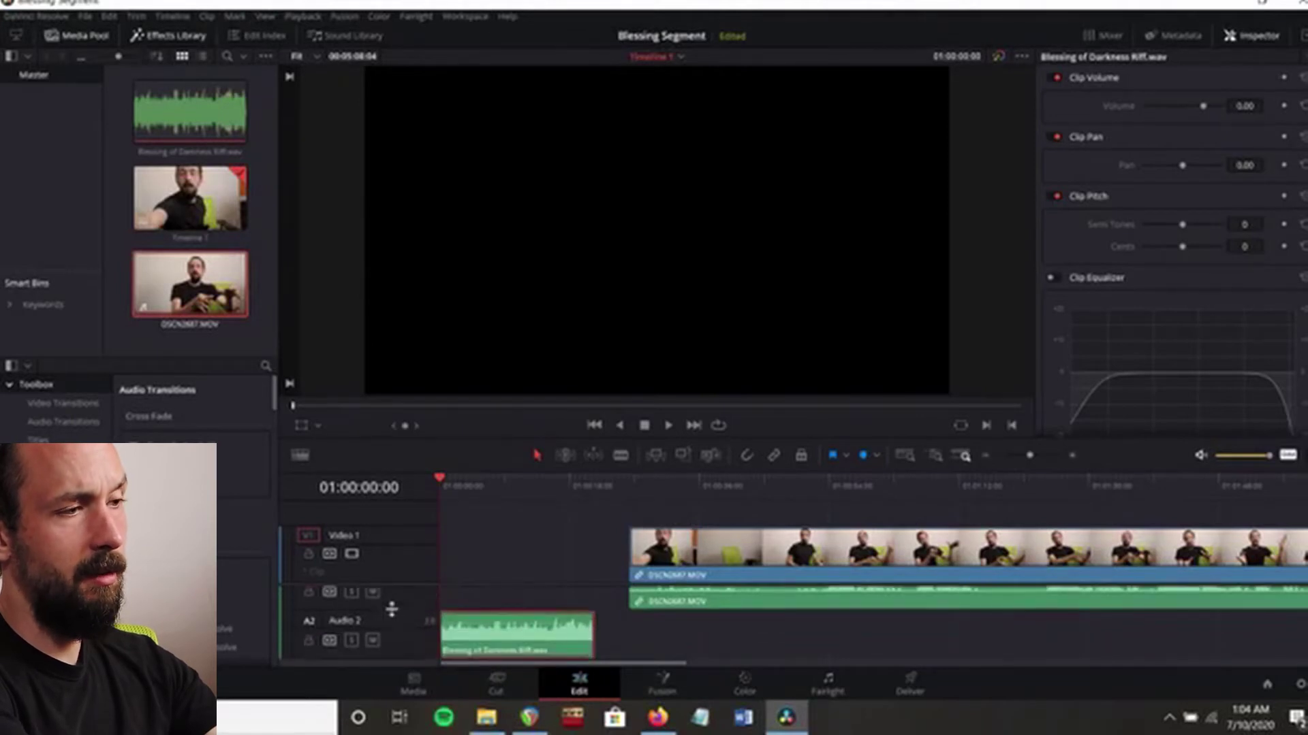
scroll(660, 580, up, 1)
Move the video clip and its linked audio to the start of the timeline.
click(781, 583)
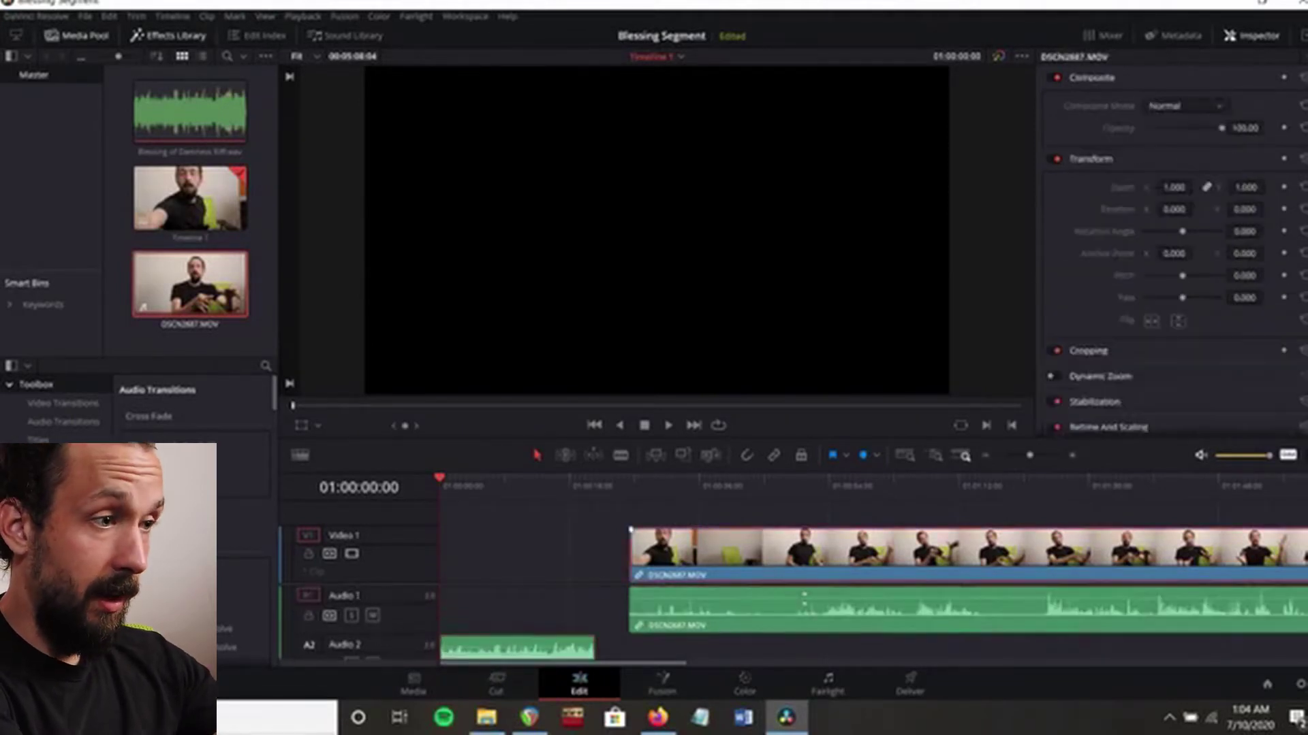
click(807, 608)
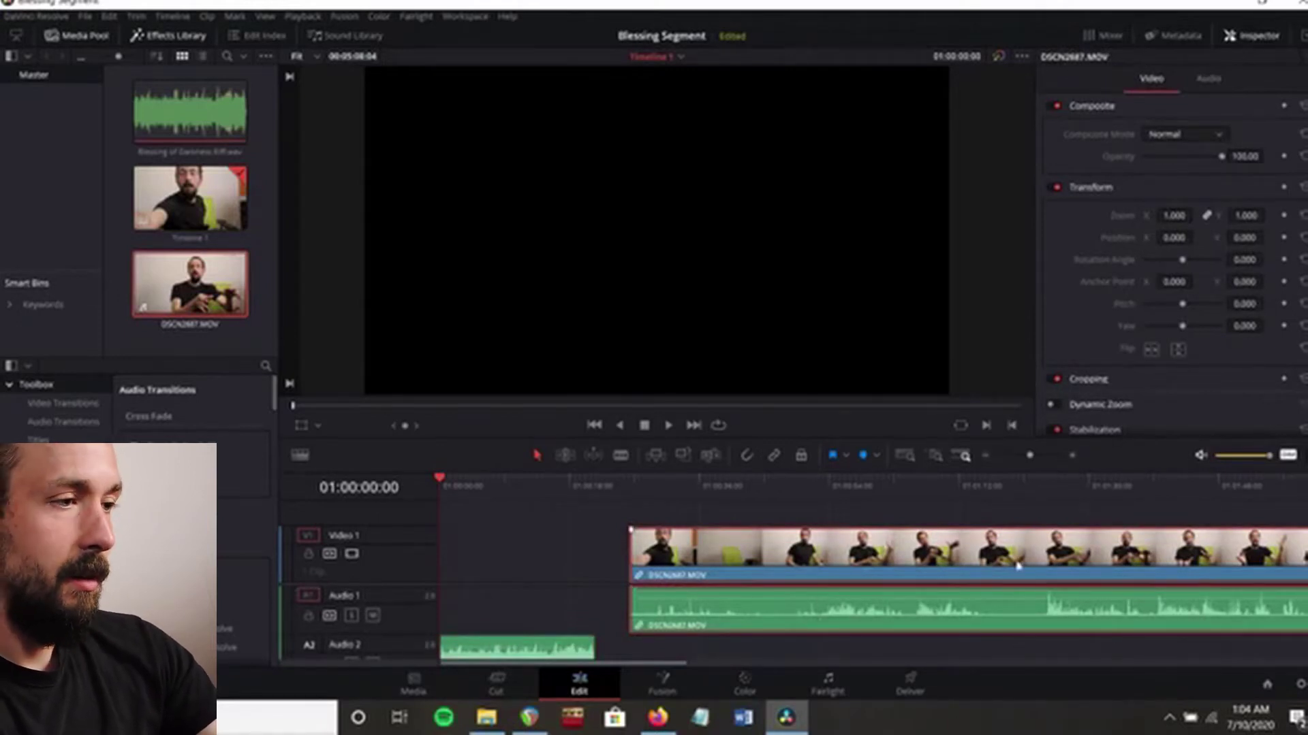
drag(903, 545, 714, 543)
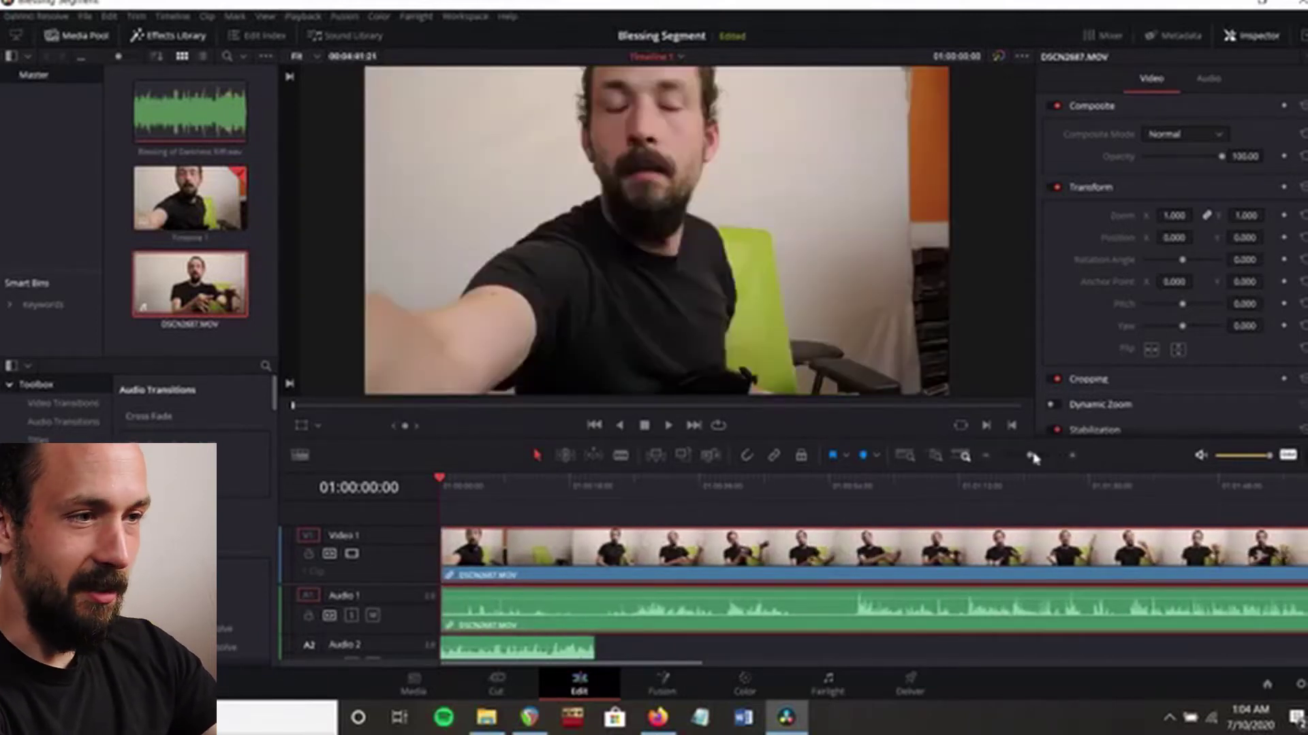
Move the riff audio along Audio 2 to the guitar performance in the final part of the video.
drag(1022, 461, 1010, 461)
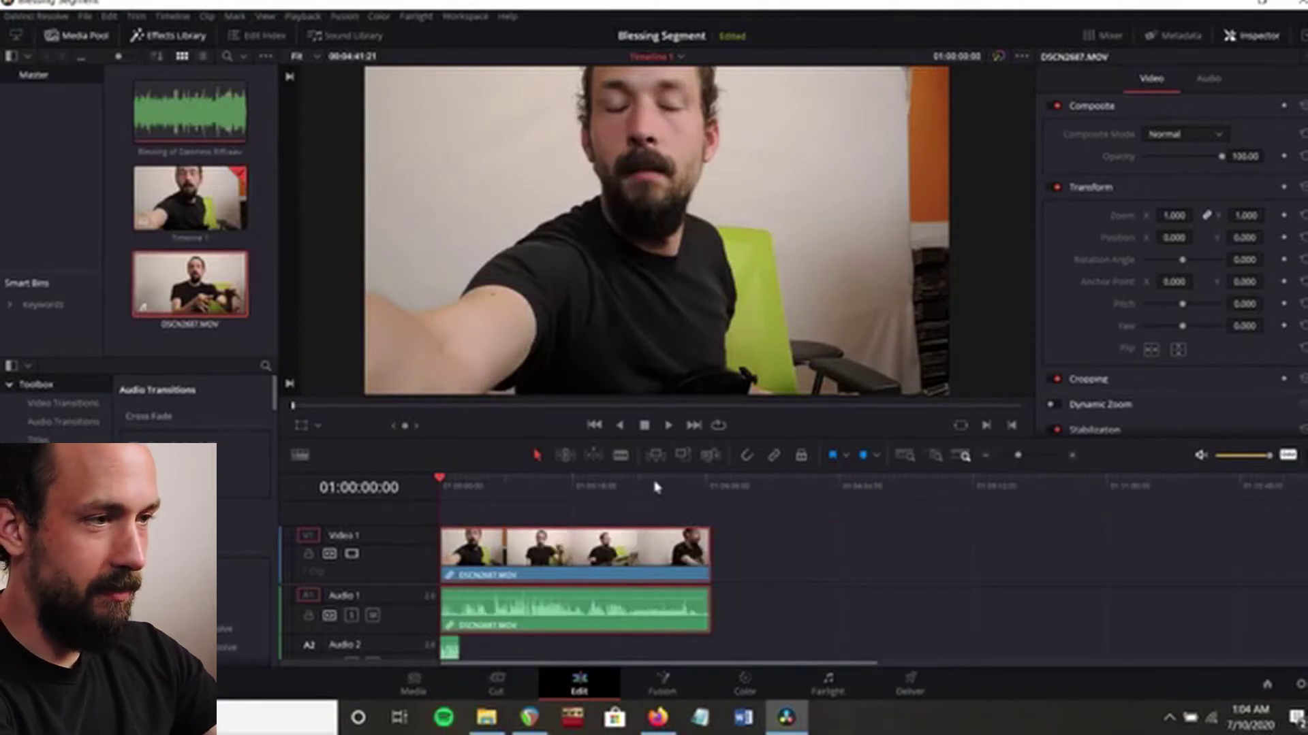
click(655, 486)
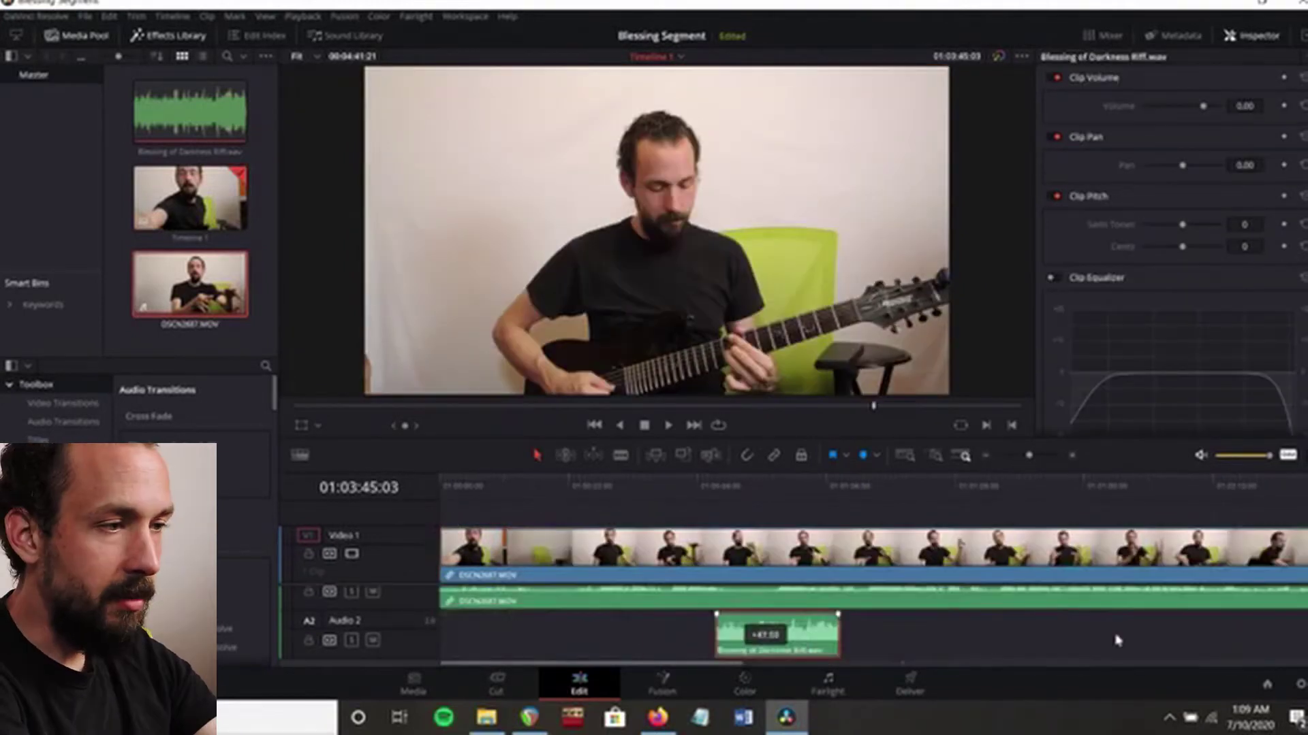
drag(770, 630, 1301, 640)
drag(681, 619, 553, 633)
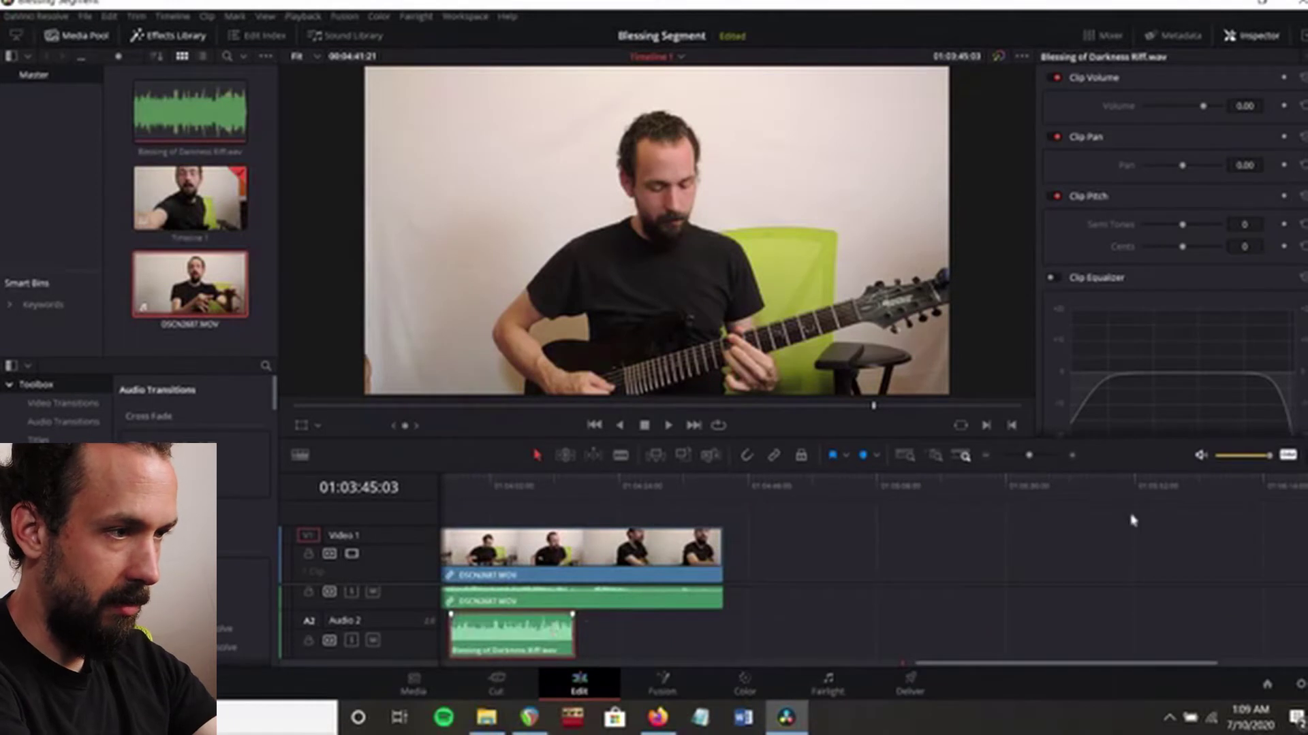
Enlarge the Audio 1 track and shift the riff on Audio 2 earlier against the camera audio.
click(1035, 456)
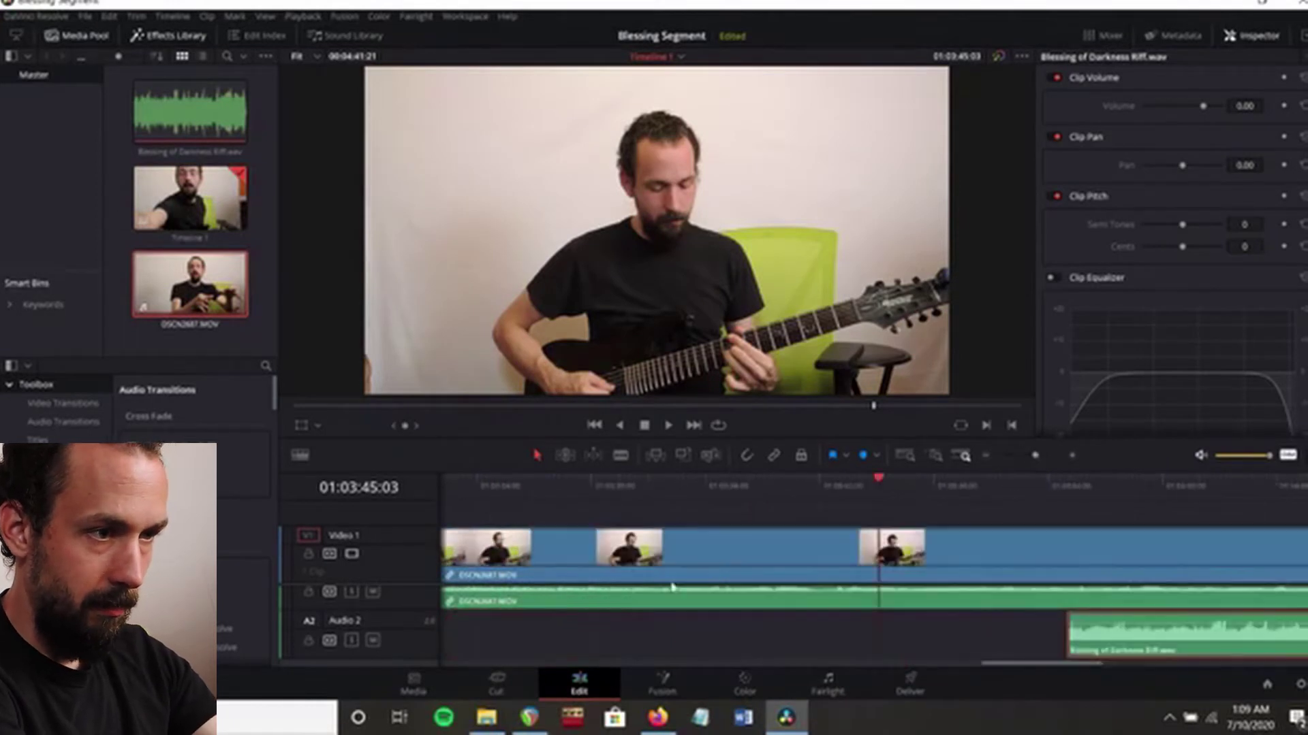
drag(393, 611, 393, 635)
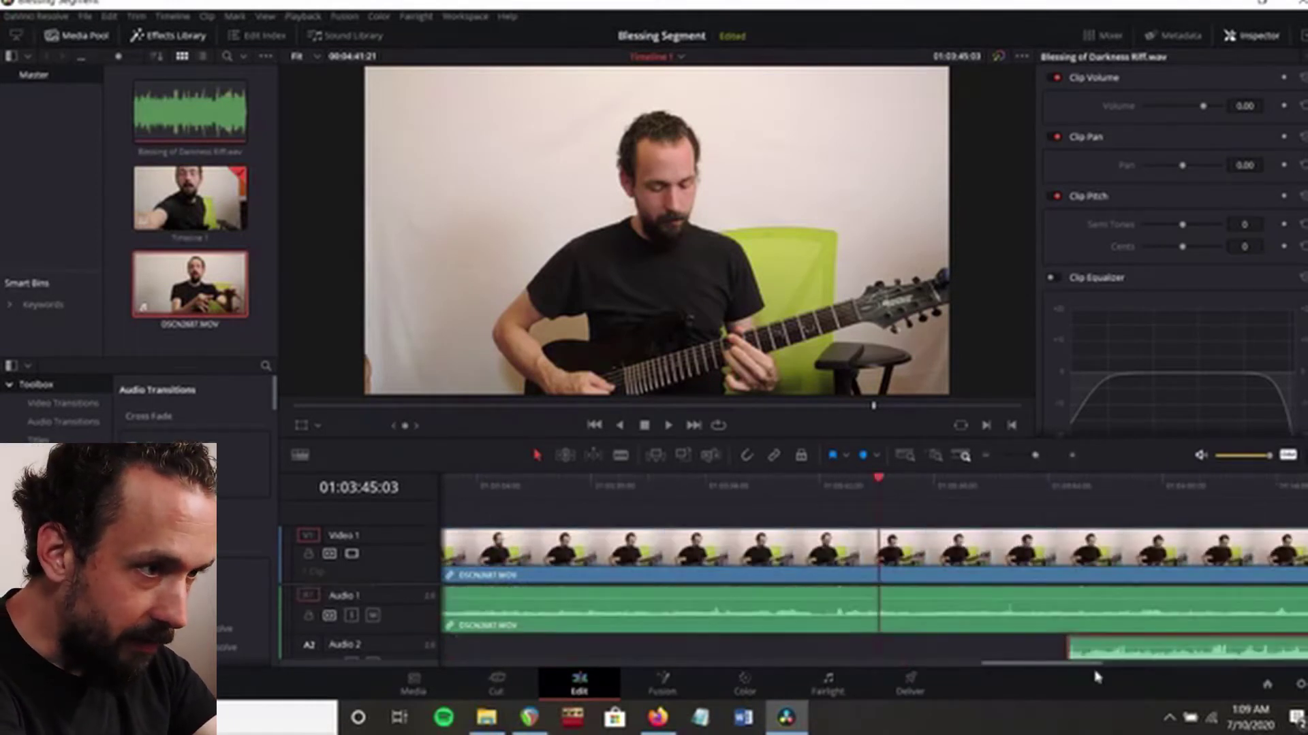
drag(1055, 666, 1127, 674)
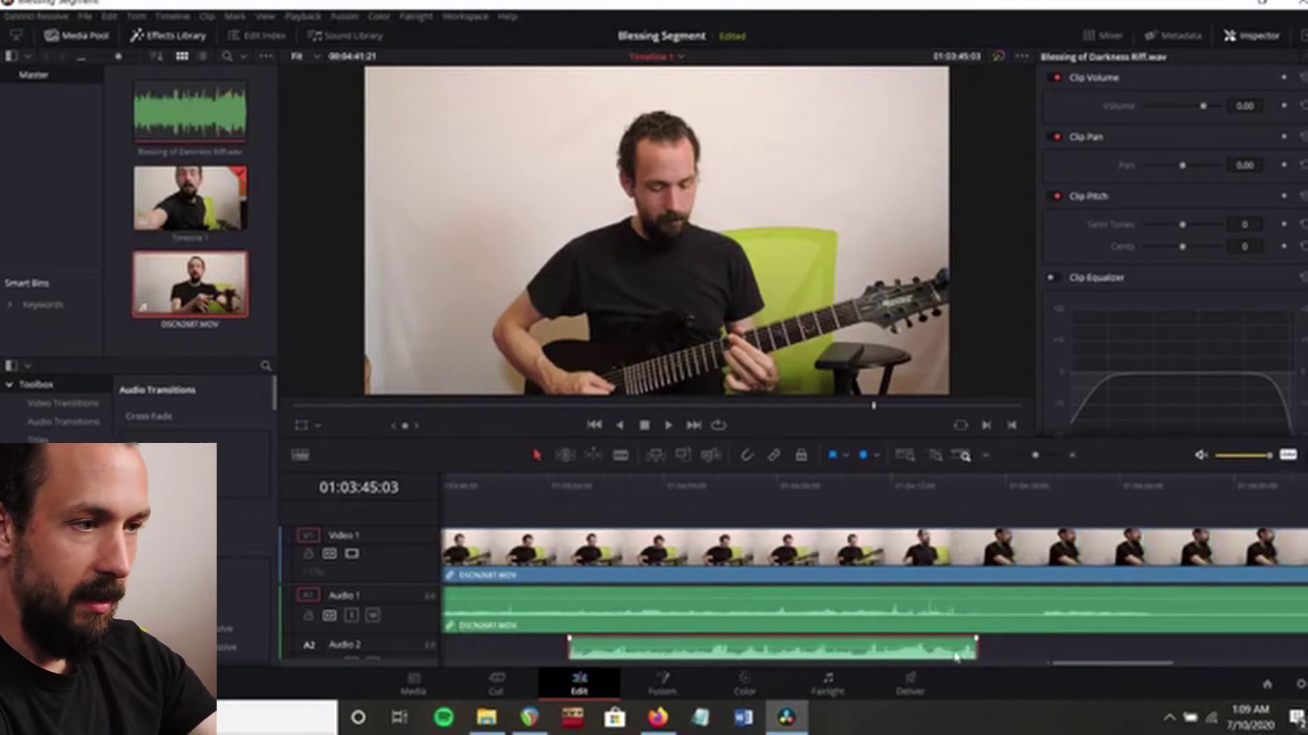
drag(943, 658, 919, 658)
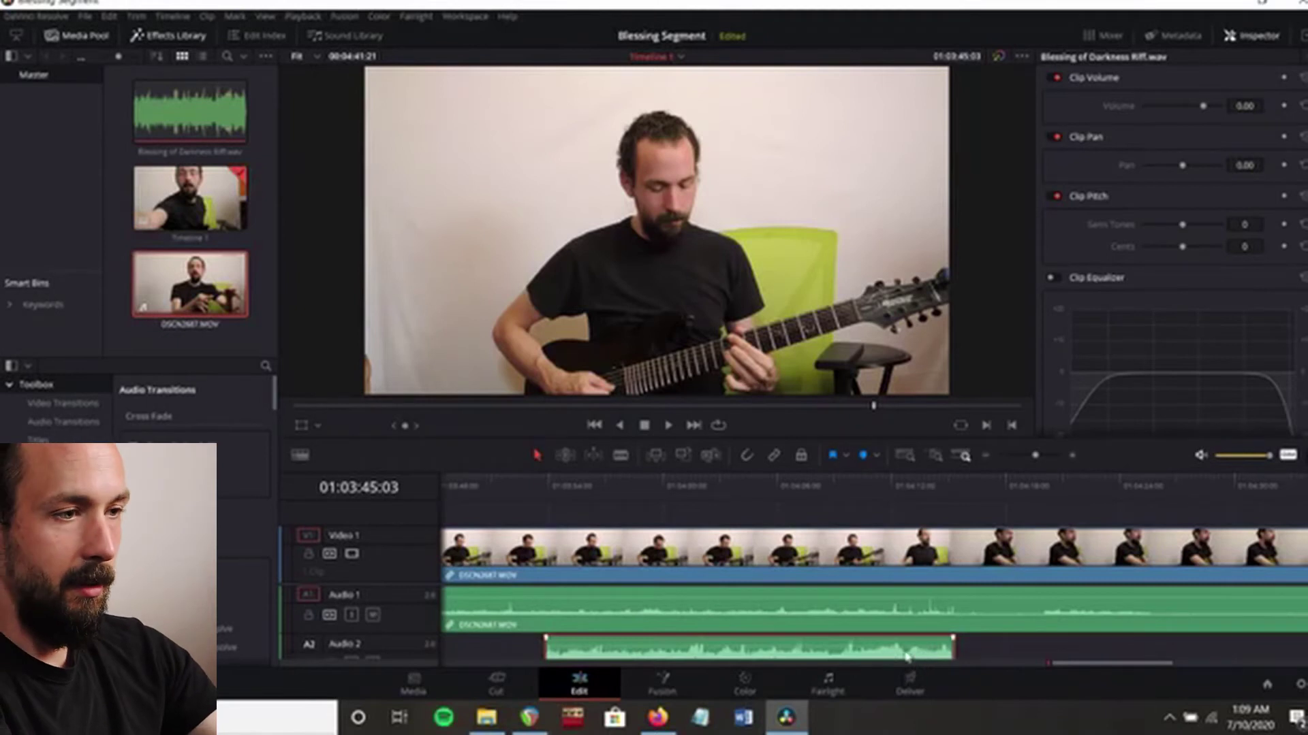
drag(907, 657, 778, 656)
Play the video up to about 01:04:11:13 and slide the riff audio later so its end lies near that point.
click(834, 489)
key(space)
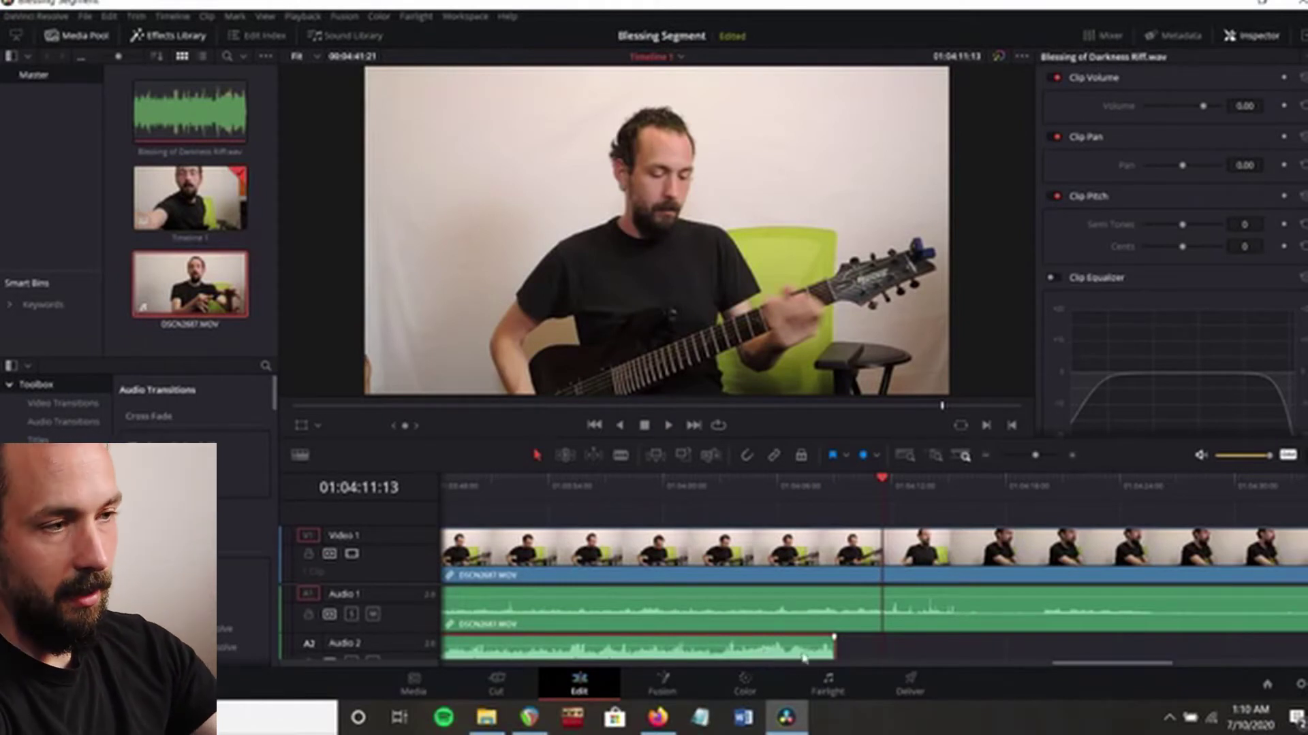
drag(804, 658, 873, 657)
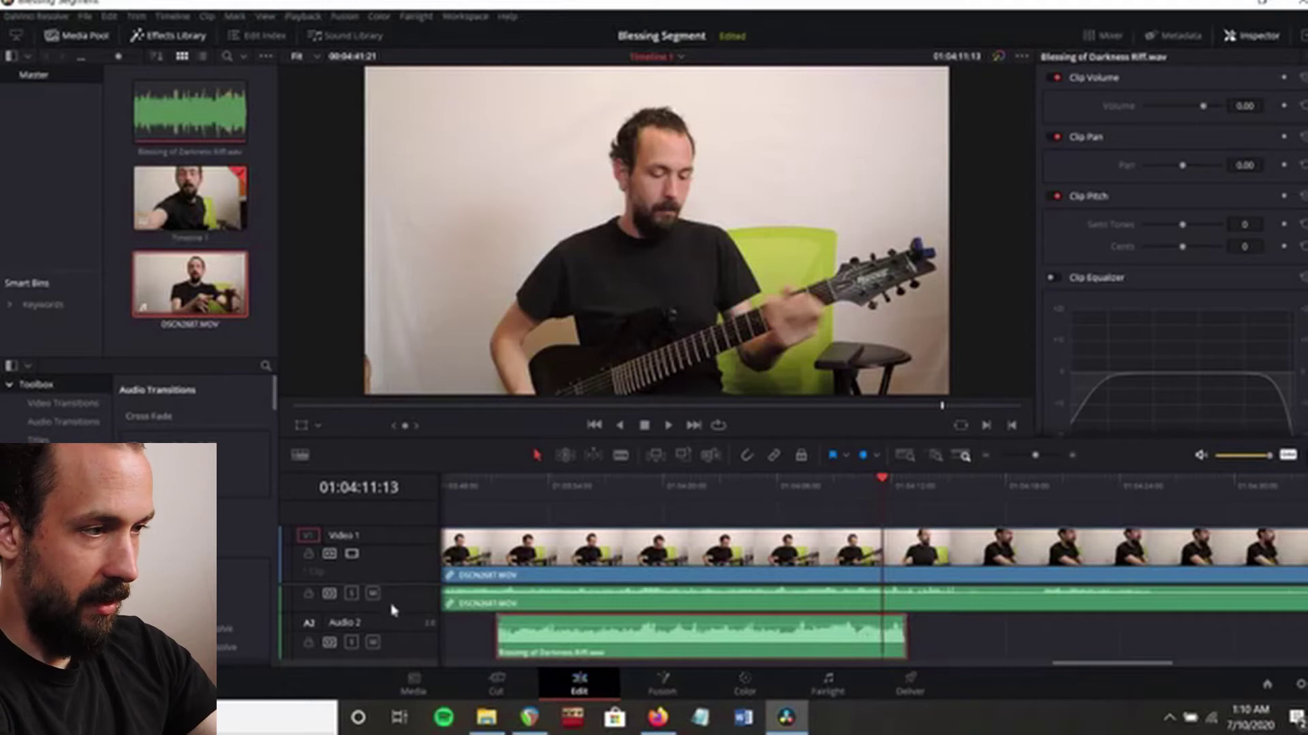
Raise the clip volume of the camera audio on Audio 1 to 5.23 dB.
drag(393, 609, 393, 631)
click(444, 623)
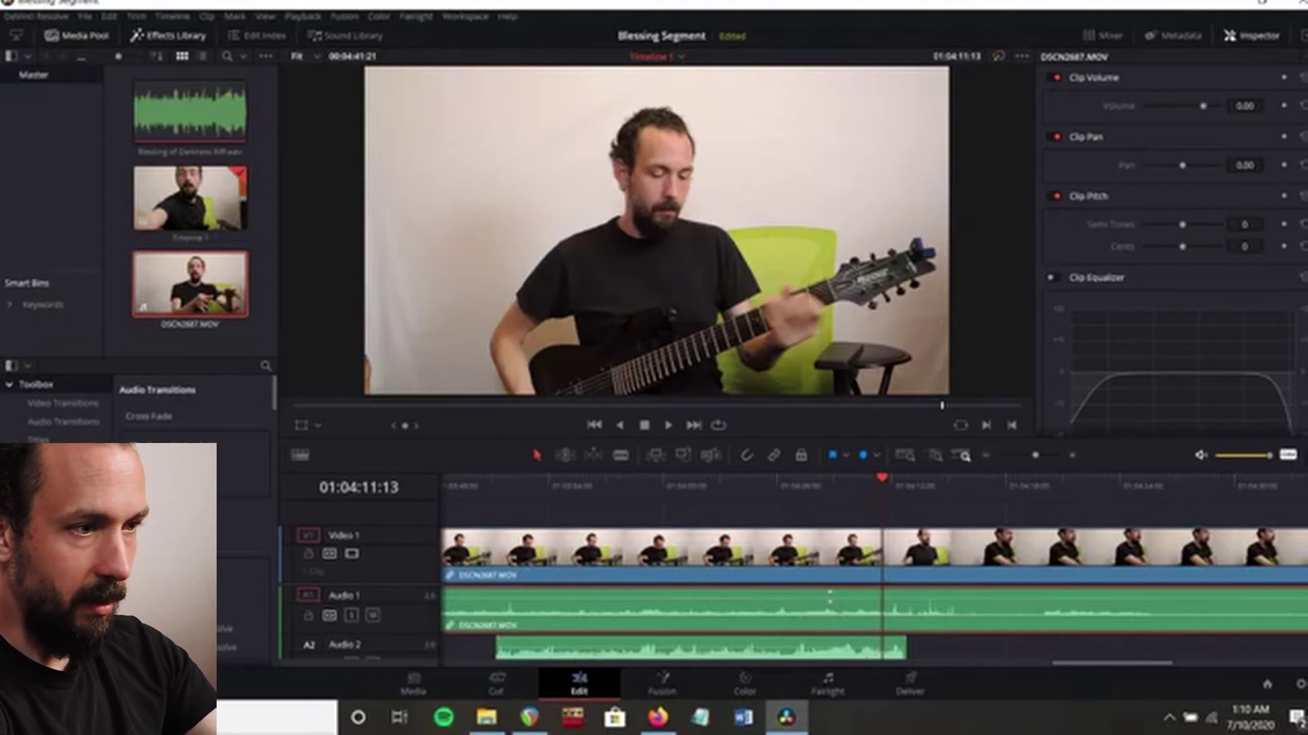
drag(829, 594, 830, 587)
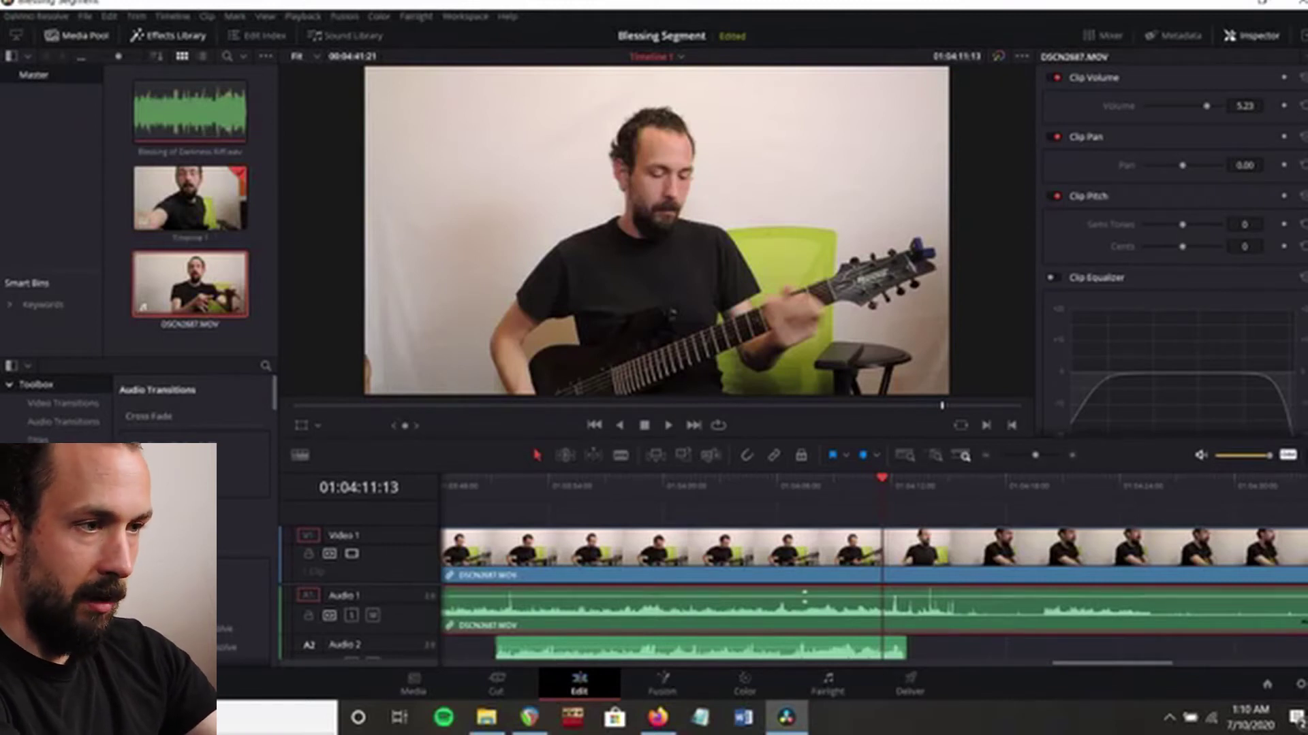
drag(804, 596, 804, 596)
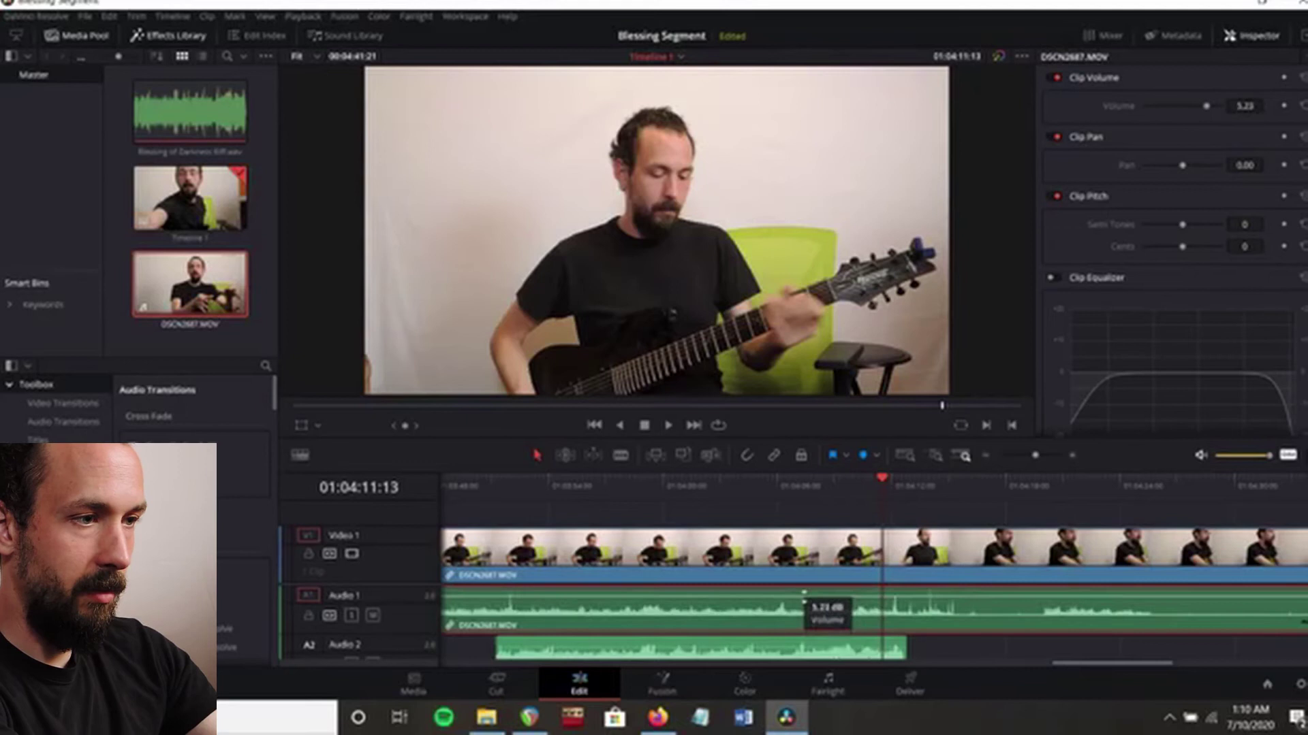
Play the passage from about 01:04:07 and shift the riff on Audio 2 earlier to end at about 01:04:10.
click(1040, 456)
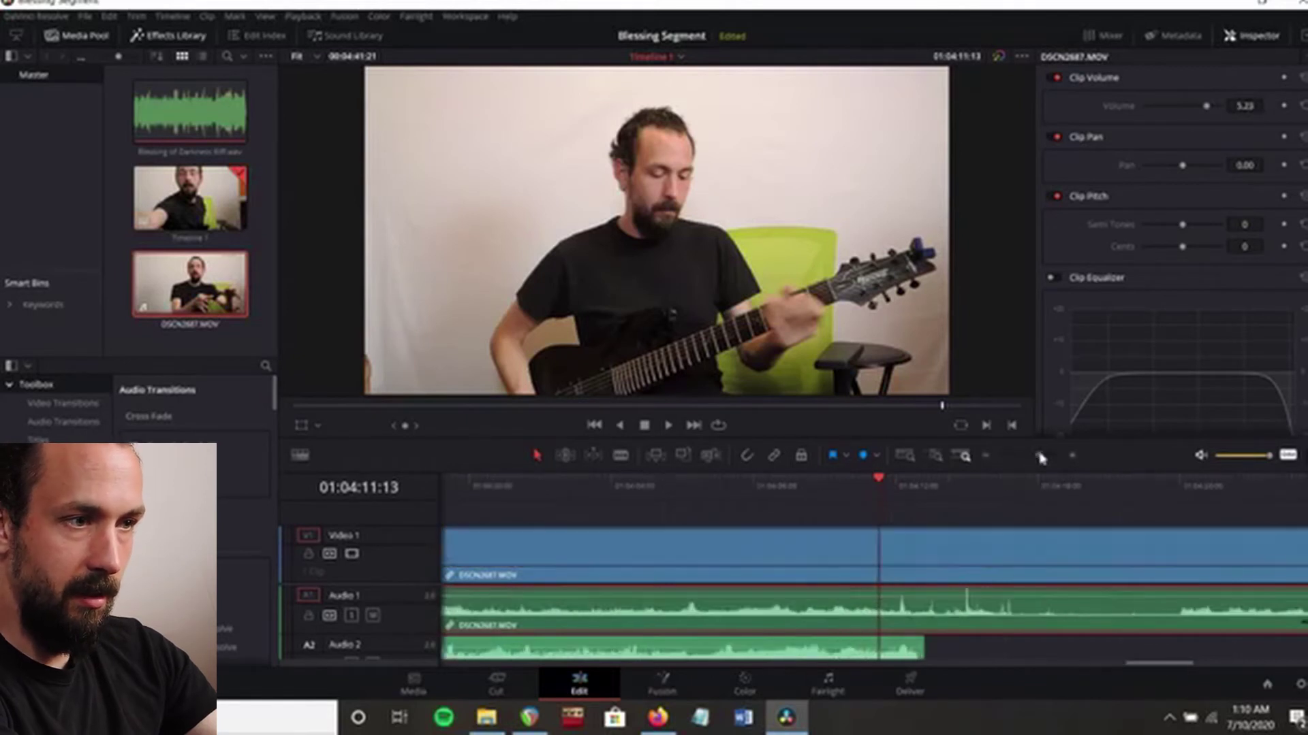
click(709, 486)
key(space)
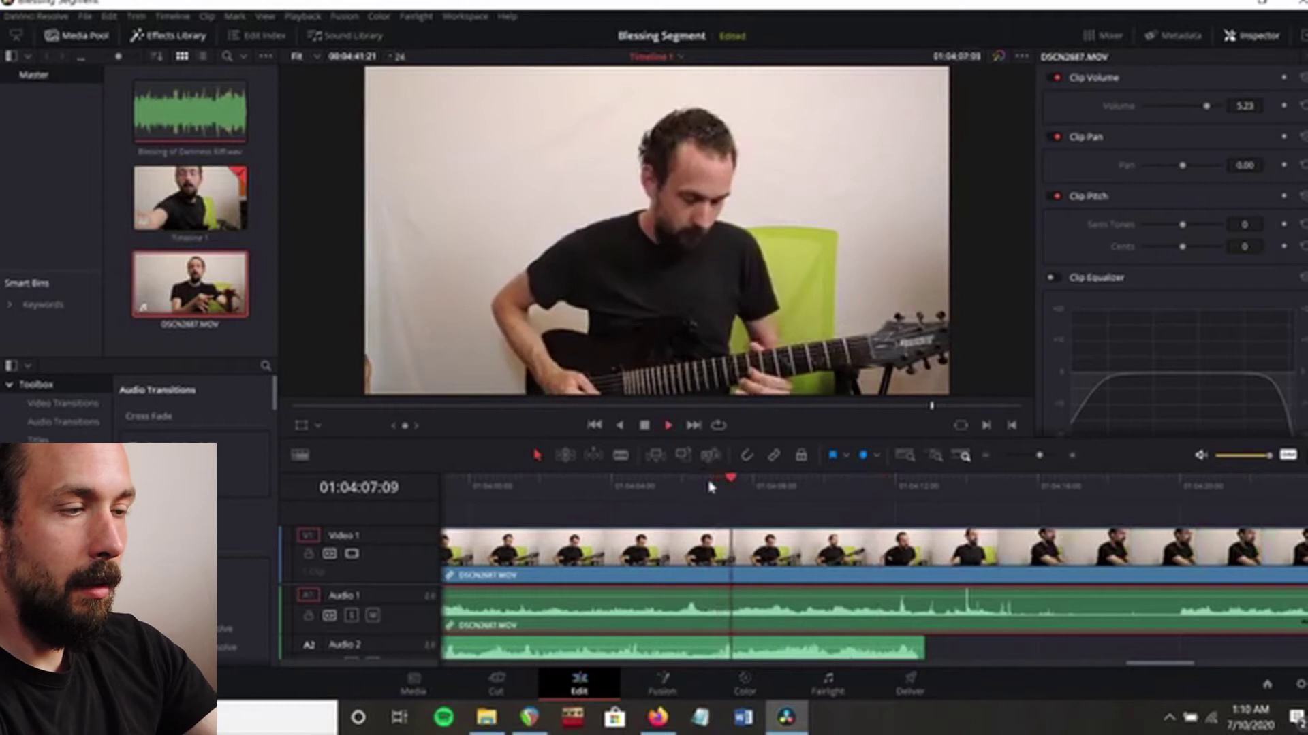
key(space)
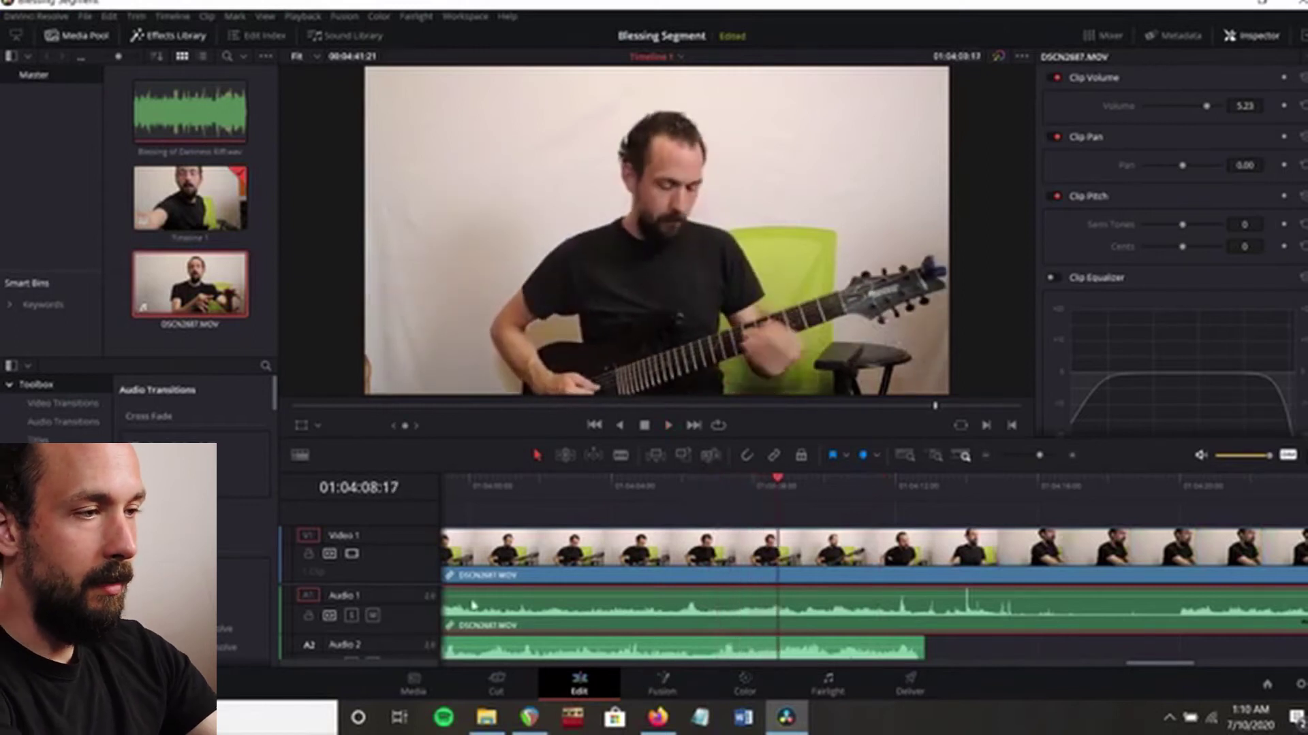
click(814, 655)
Play the end of the performance and slide the riff on Audio 2 later by 01:03.
click(861, 497)
key(space)
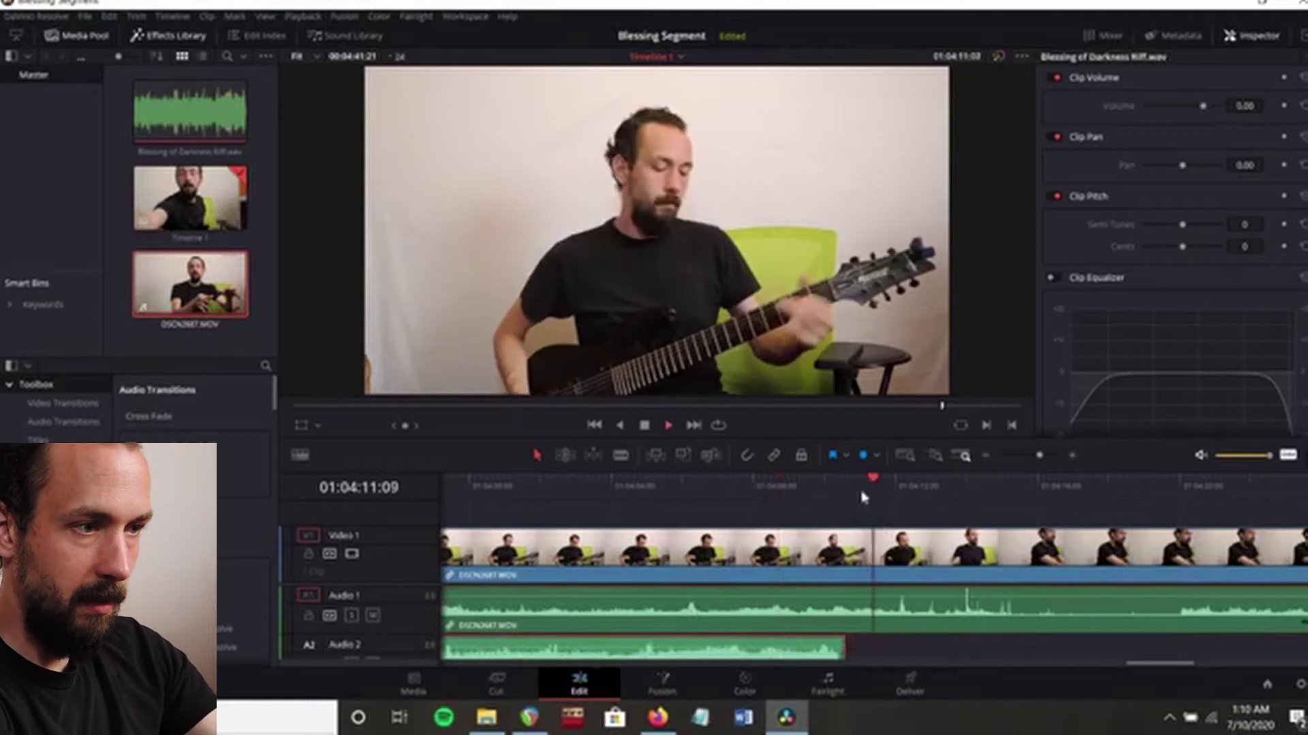
click(822, 488)
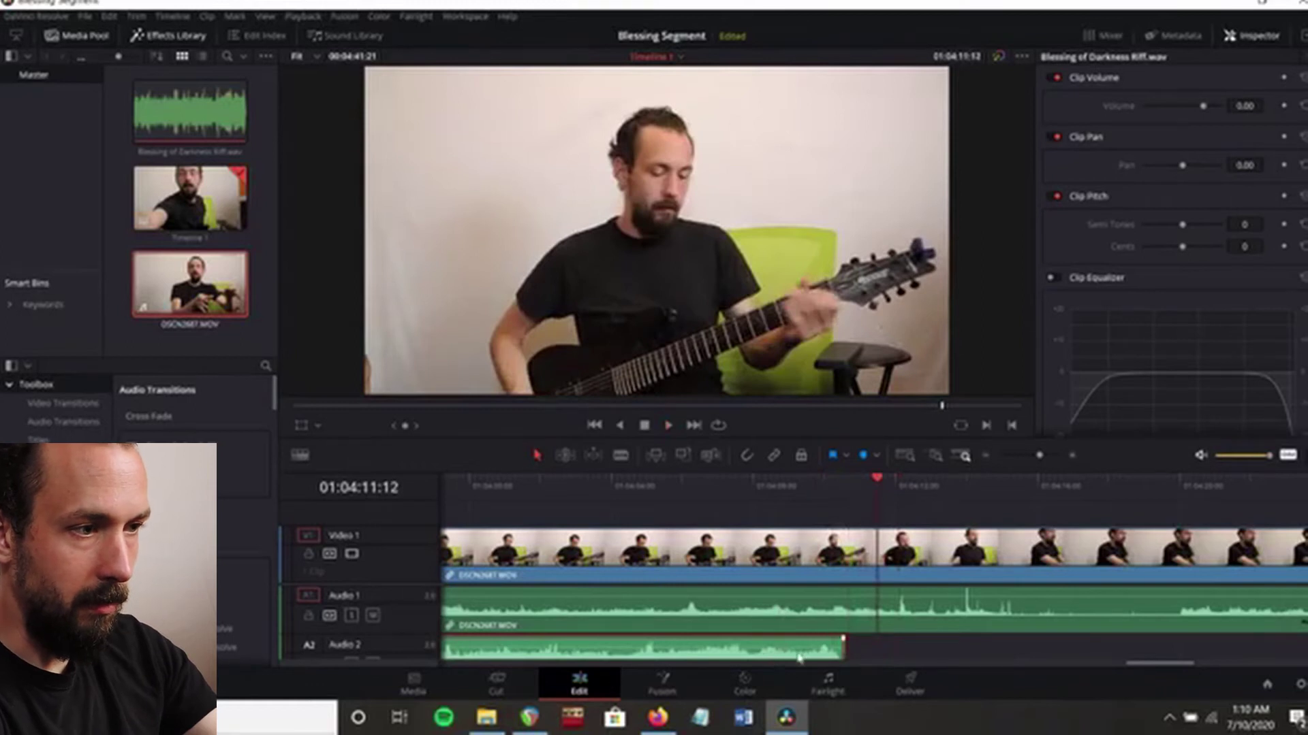
drag(843, 651, 889, 651)
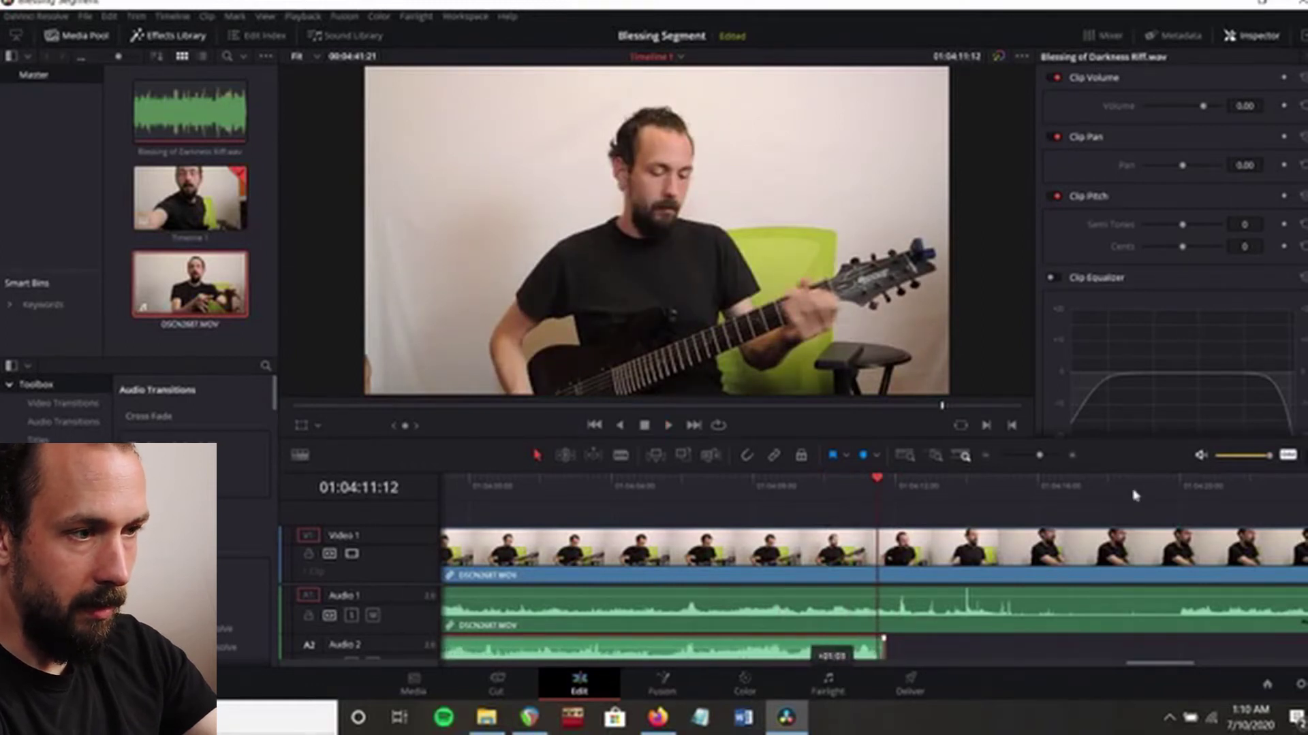
Replay the riff's ending against the camera audio and lower the riff's clip volume to -1.74 dB.
click(1047, 456)
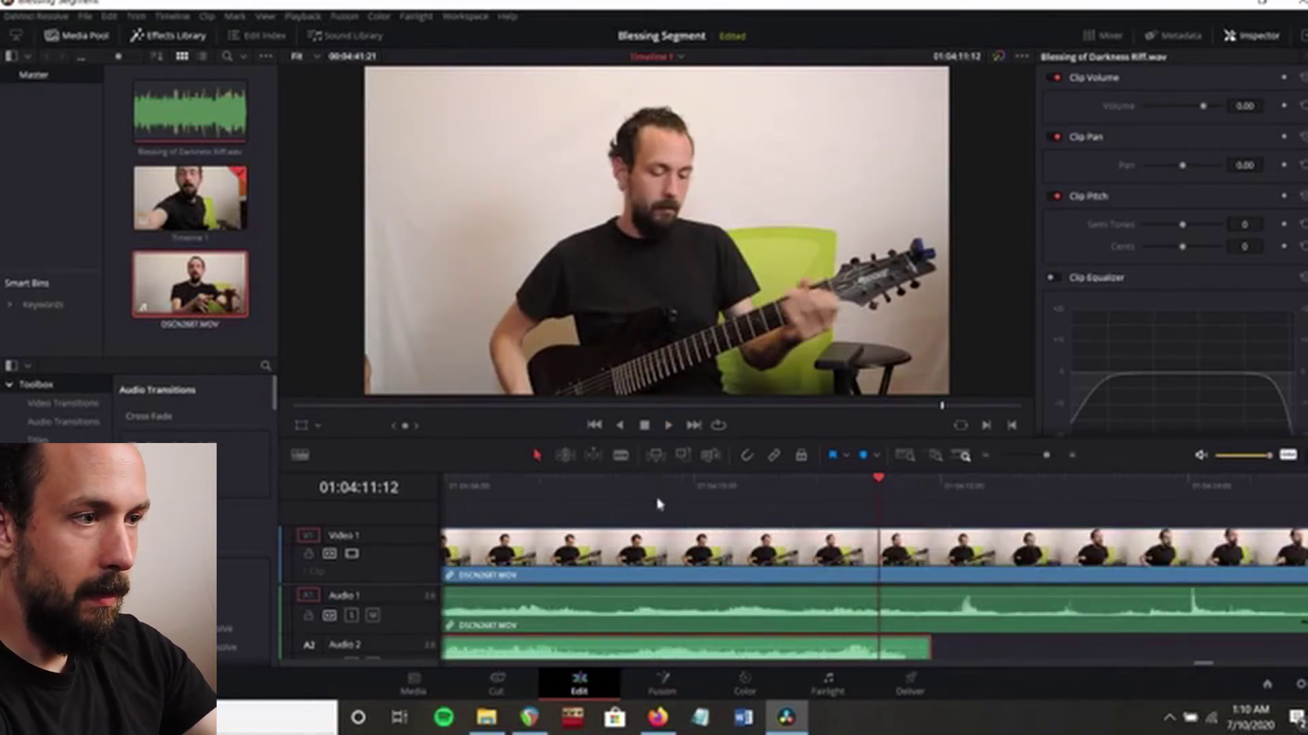
click(692, 487)
key(space)
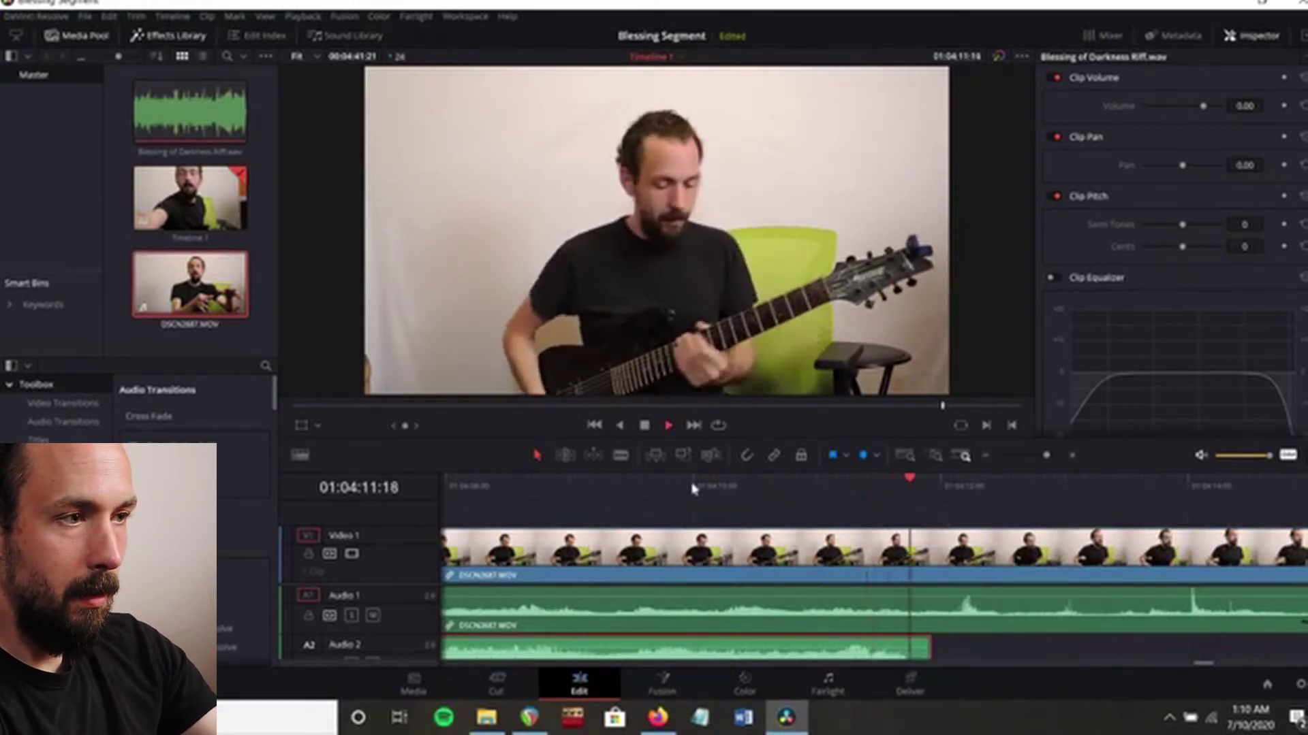
click(470, 485)
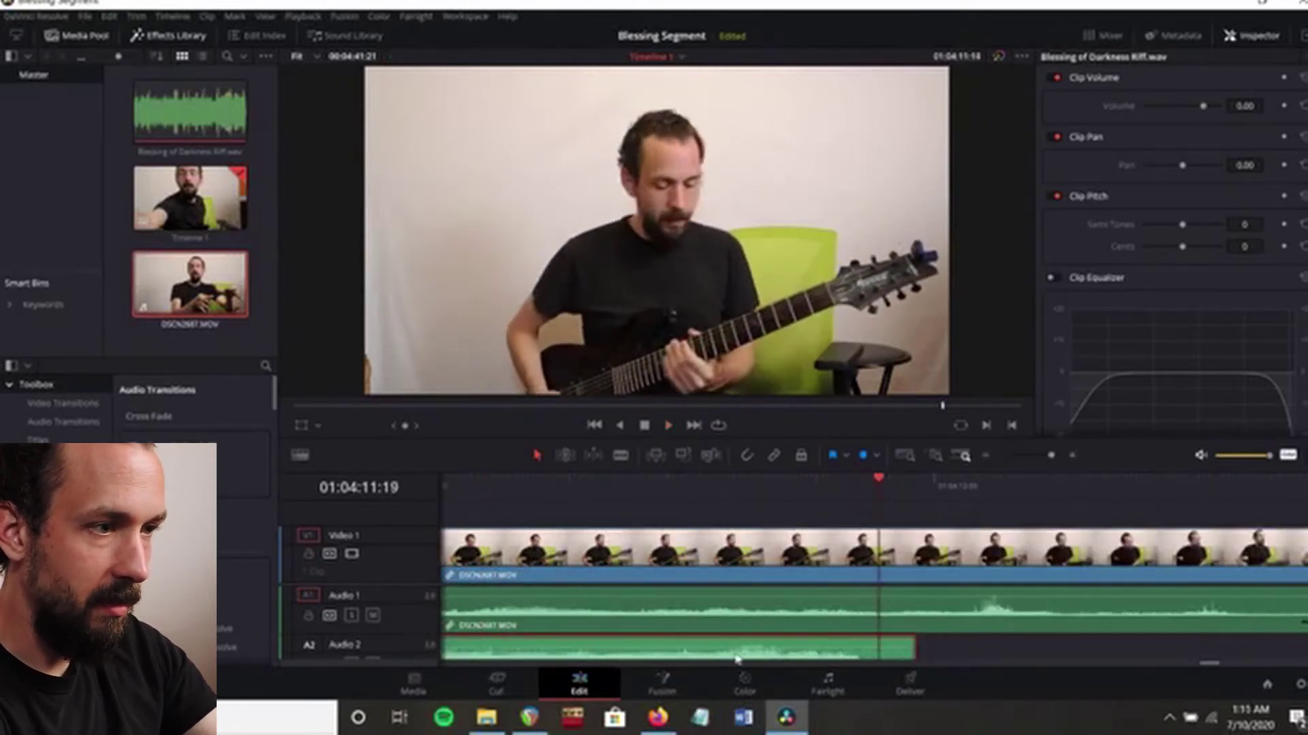
click(476, 485)
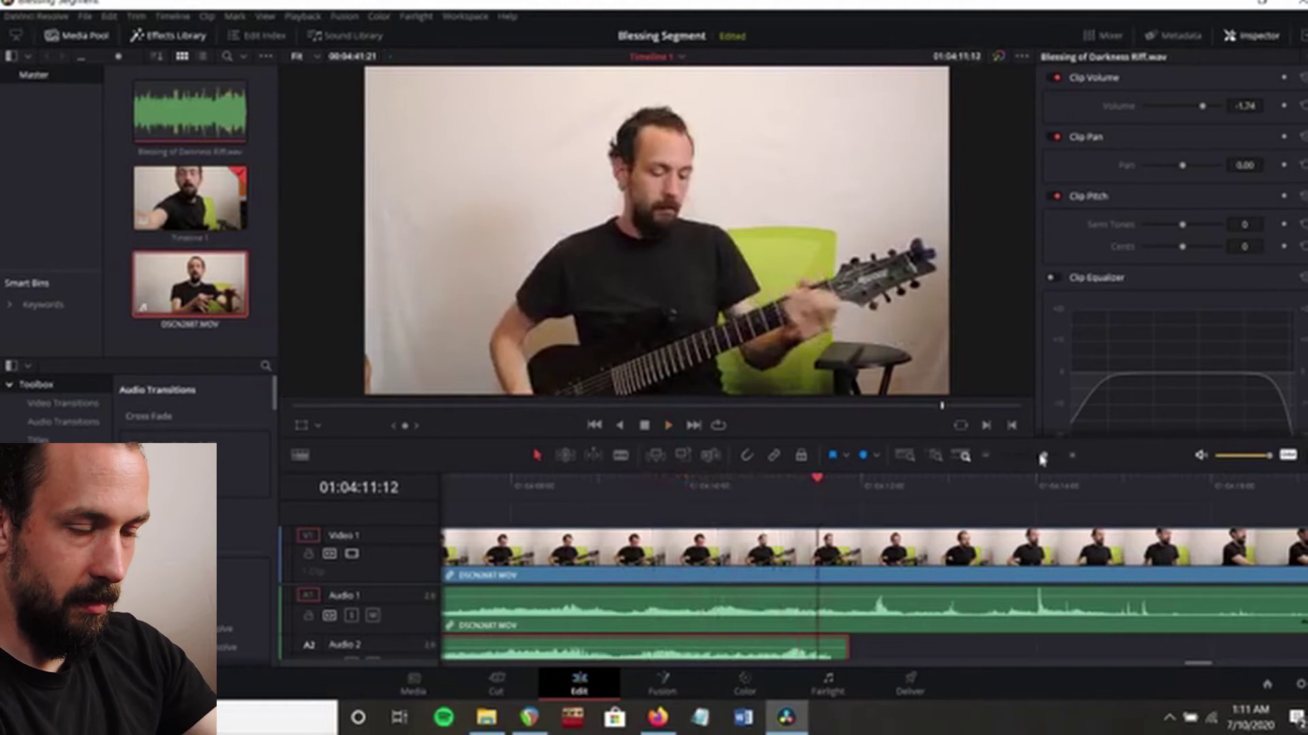
drag(1042, 460, 1032, 457)
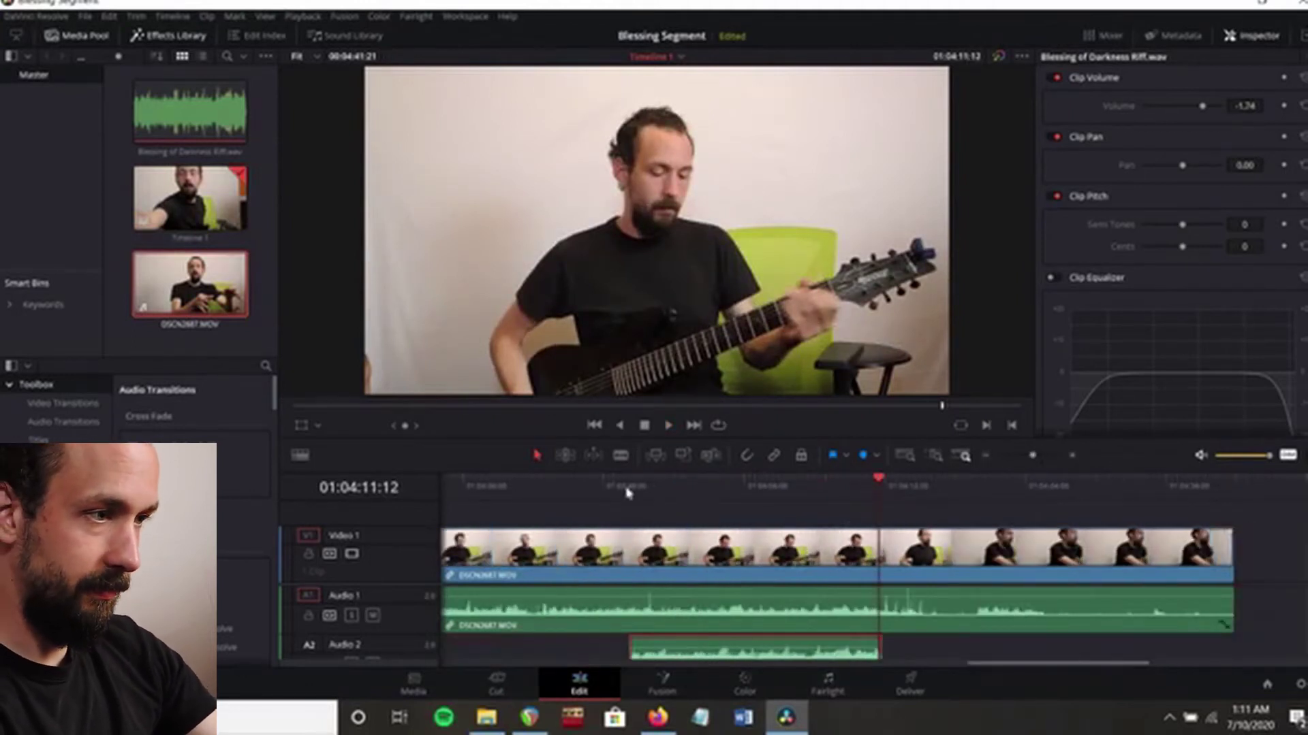
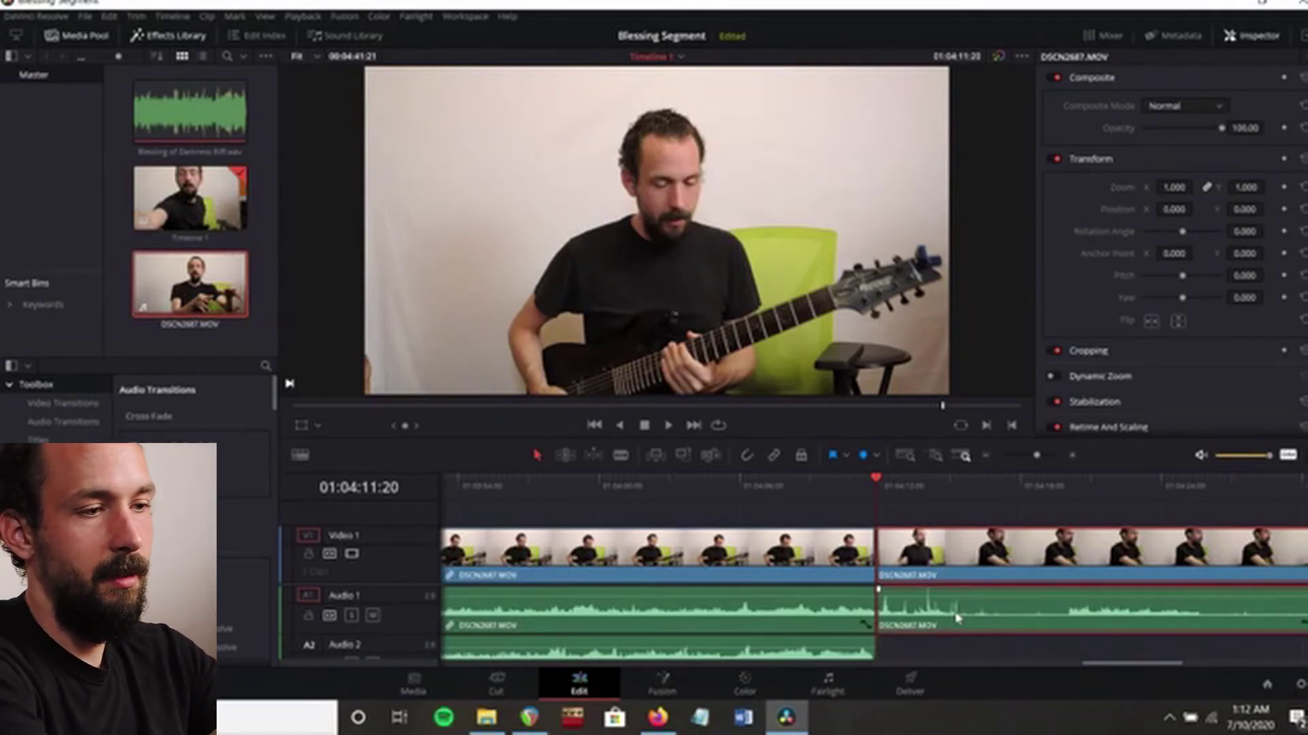
Delete the camera video and its audio after the cut at 01:04:11:20.
key(Delete)
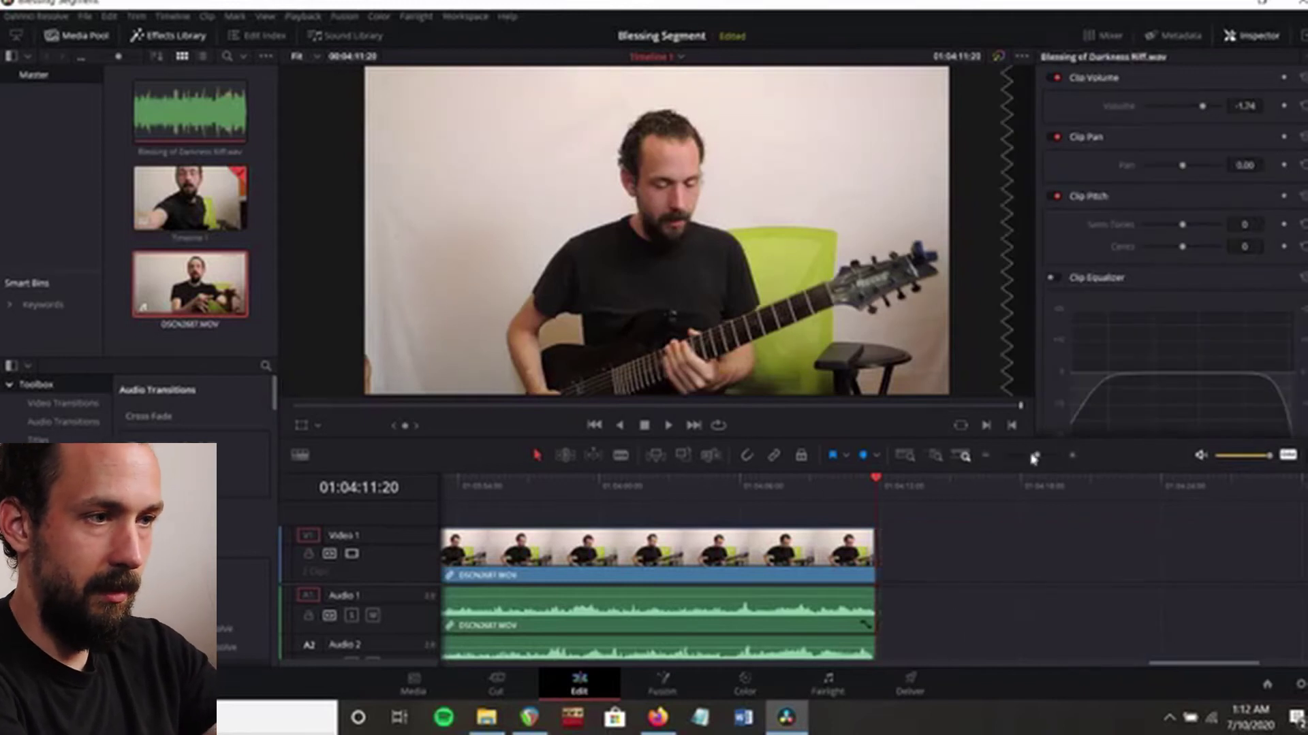
key(ctrl+z)
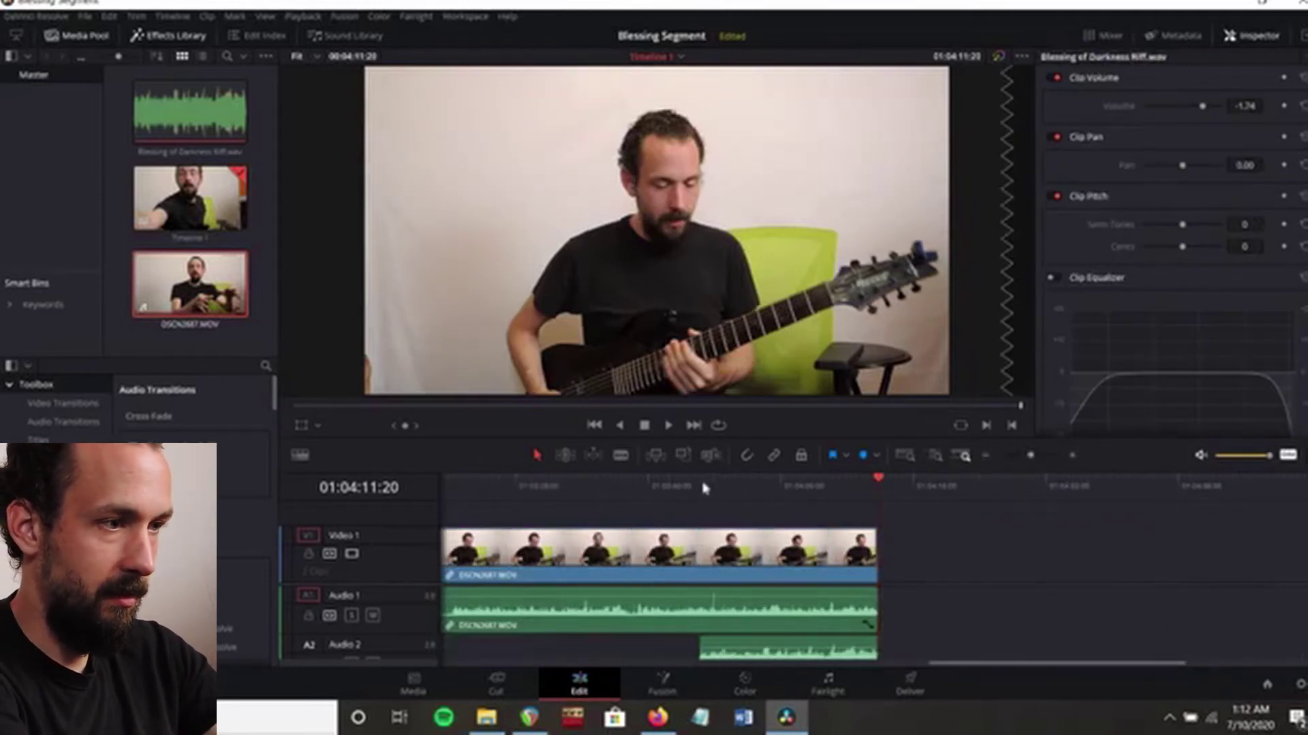
Split the camera video and its audio at 01:03:50:06, where the riff on Audio 2 begins.
drag(1034, 453, 1036, 454)
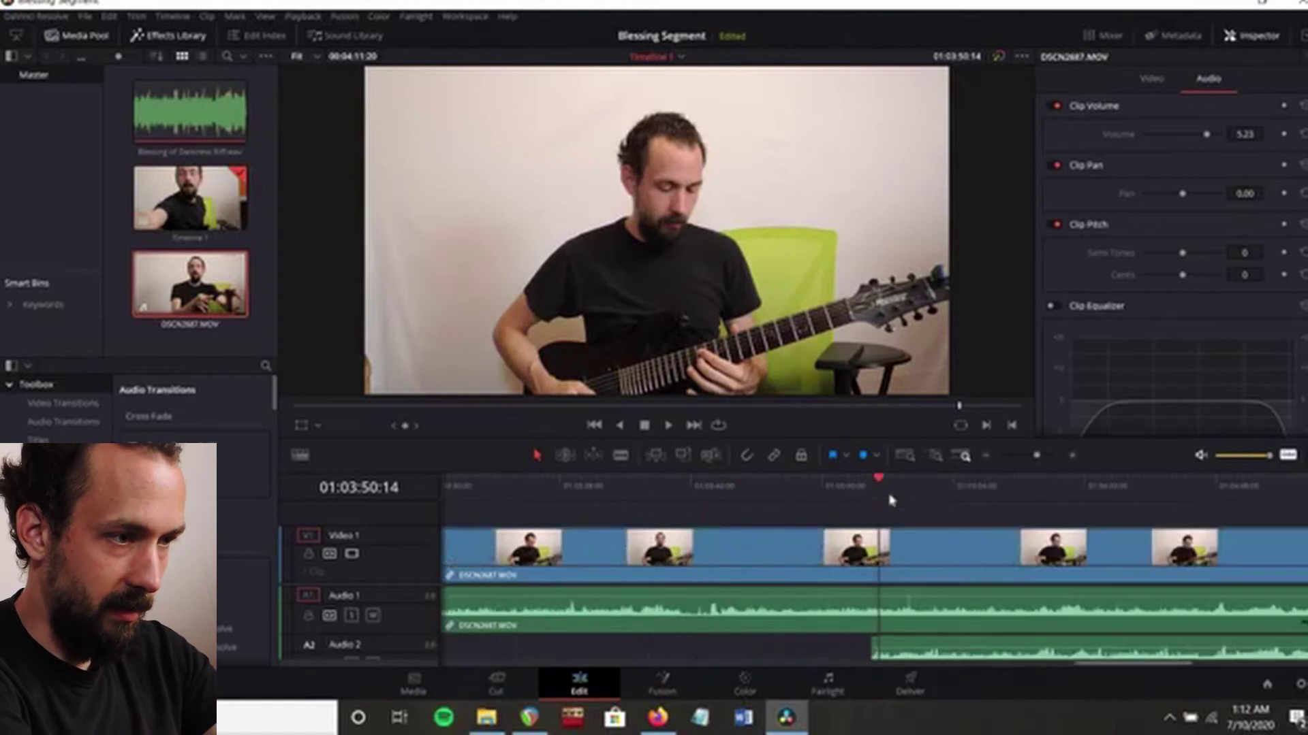
click(866, 490)
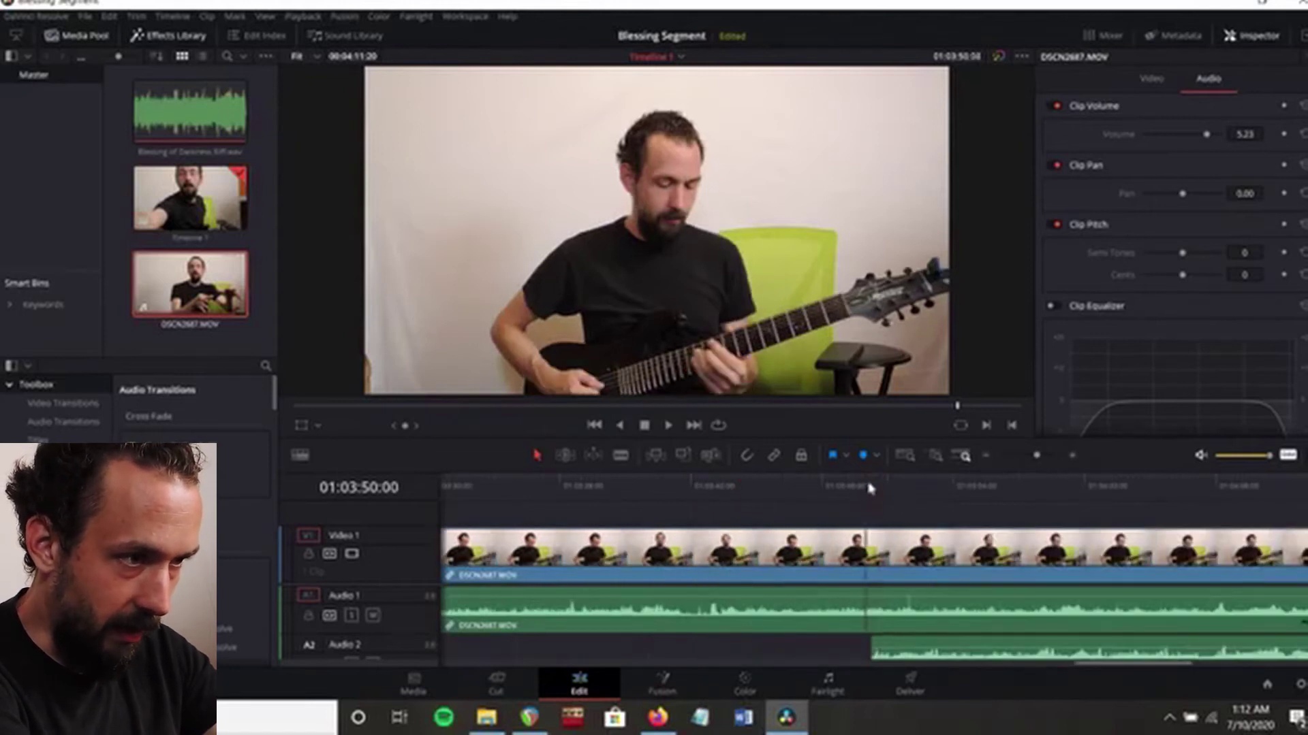
click(868, 488)
click(872, 487)
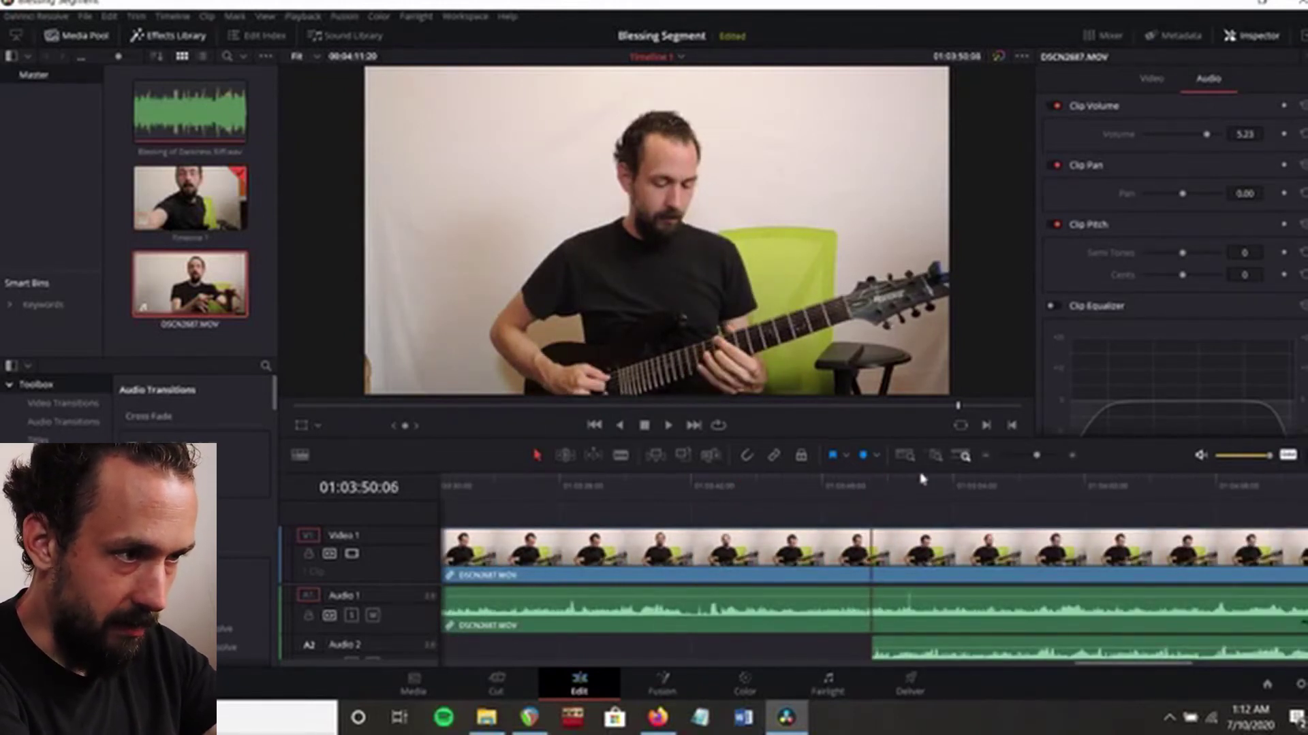
key(ctrl+equal)
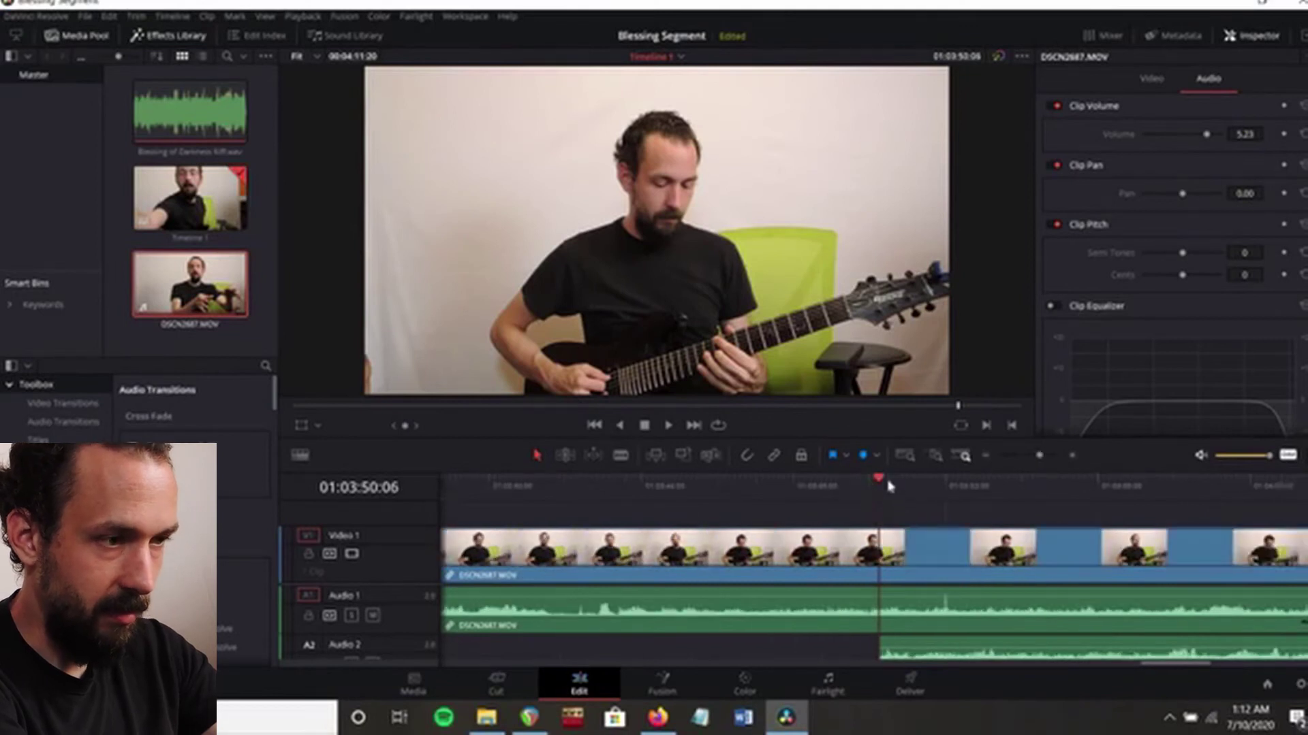
key(ctrl+b)
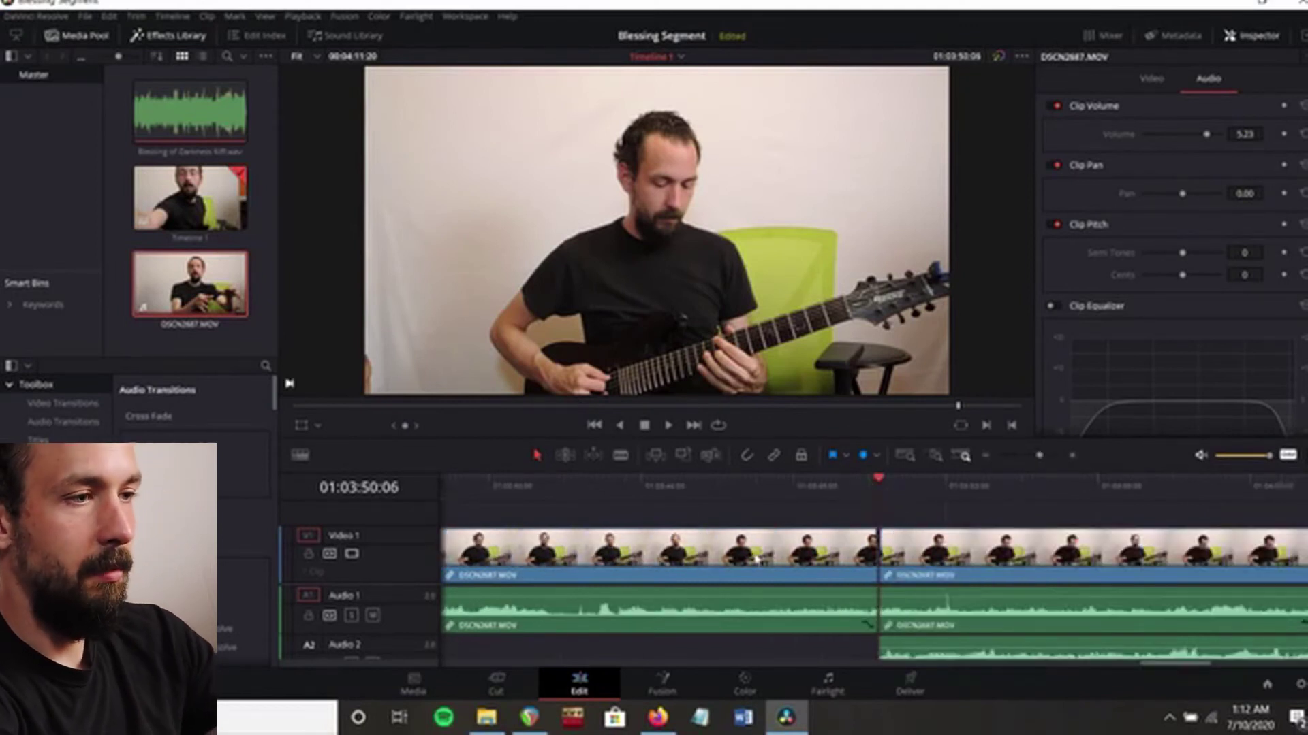
Remove the camera video and audio before the split and bring the remaining clips and riff to the timeline start.
click(756, 559)
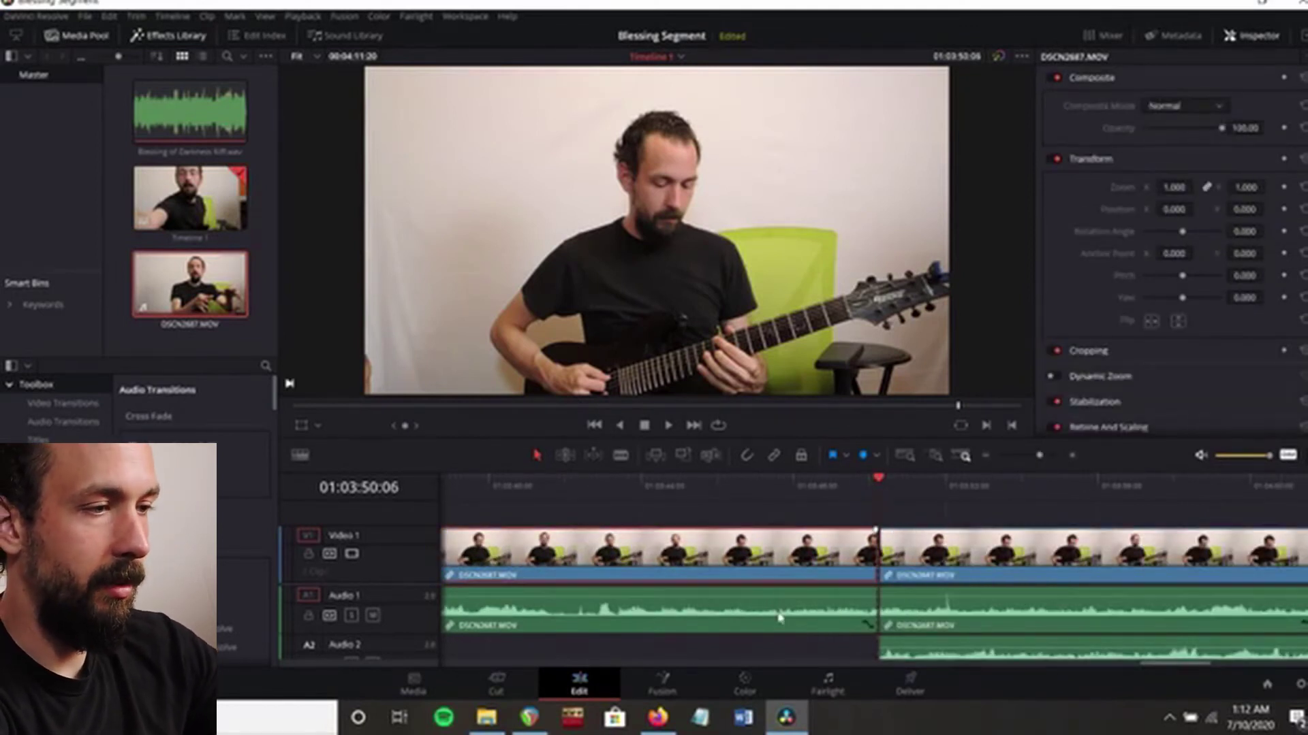
click(780, 618)
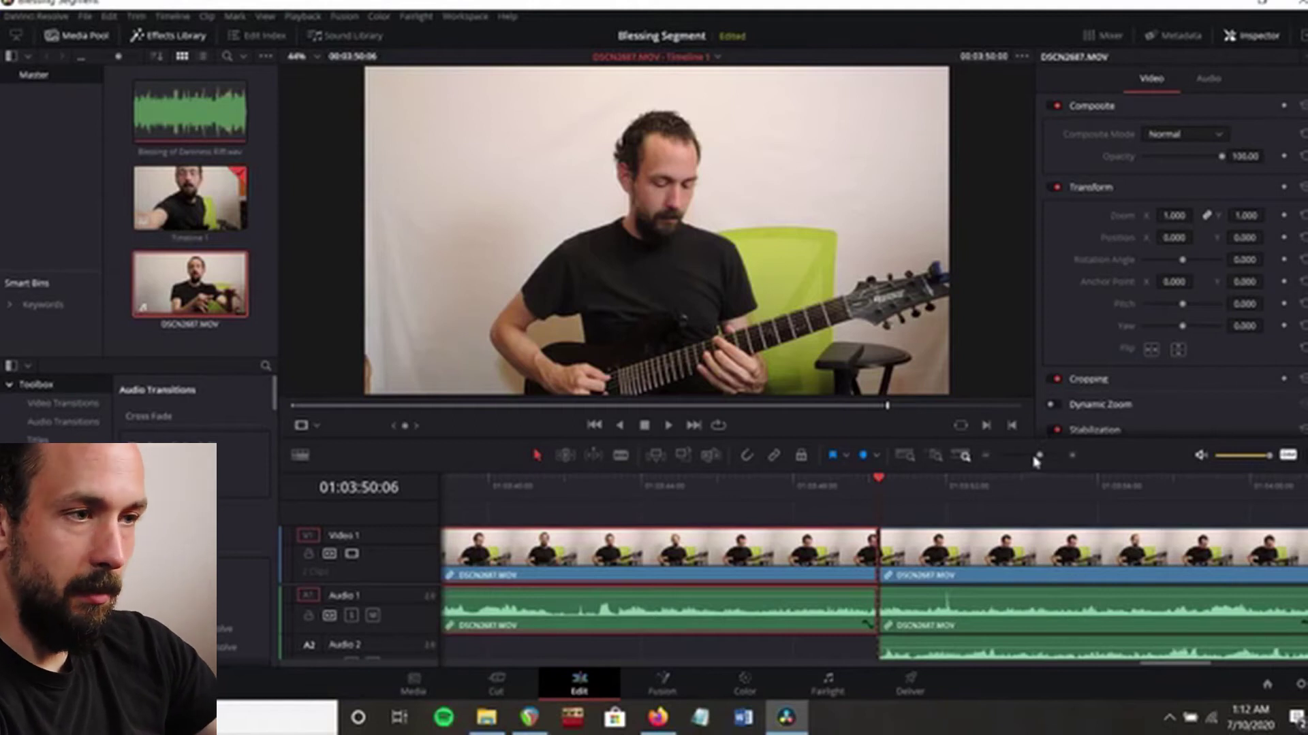
drag(1035, 462, 1030, 458)
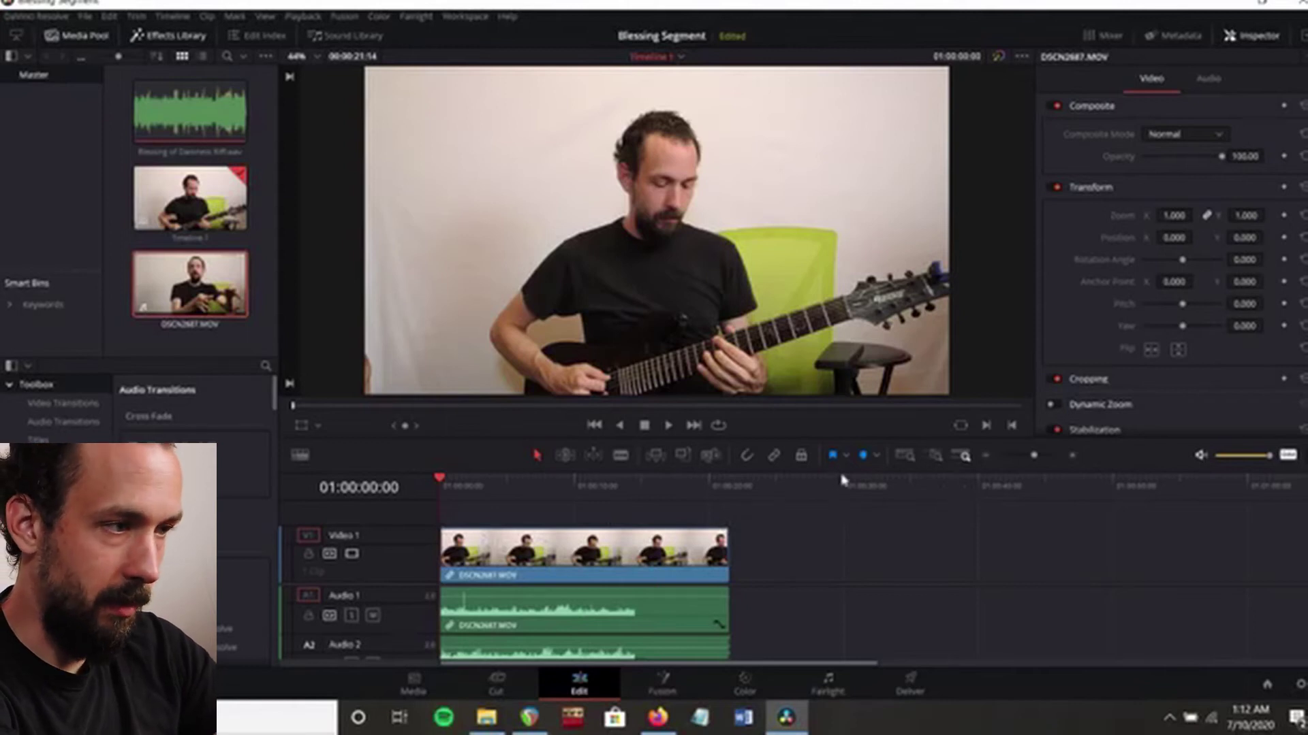
Play the trimmed clip to check sync and shift the video with its linked audio one frame later, to 01:00:00:01.
key(space)
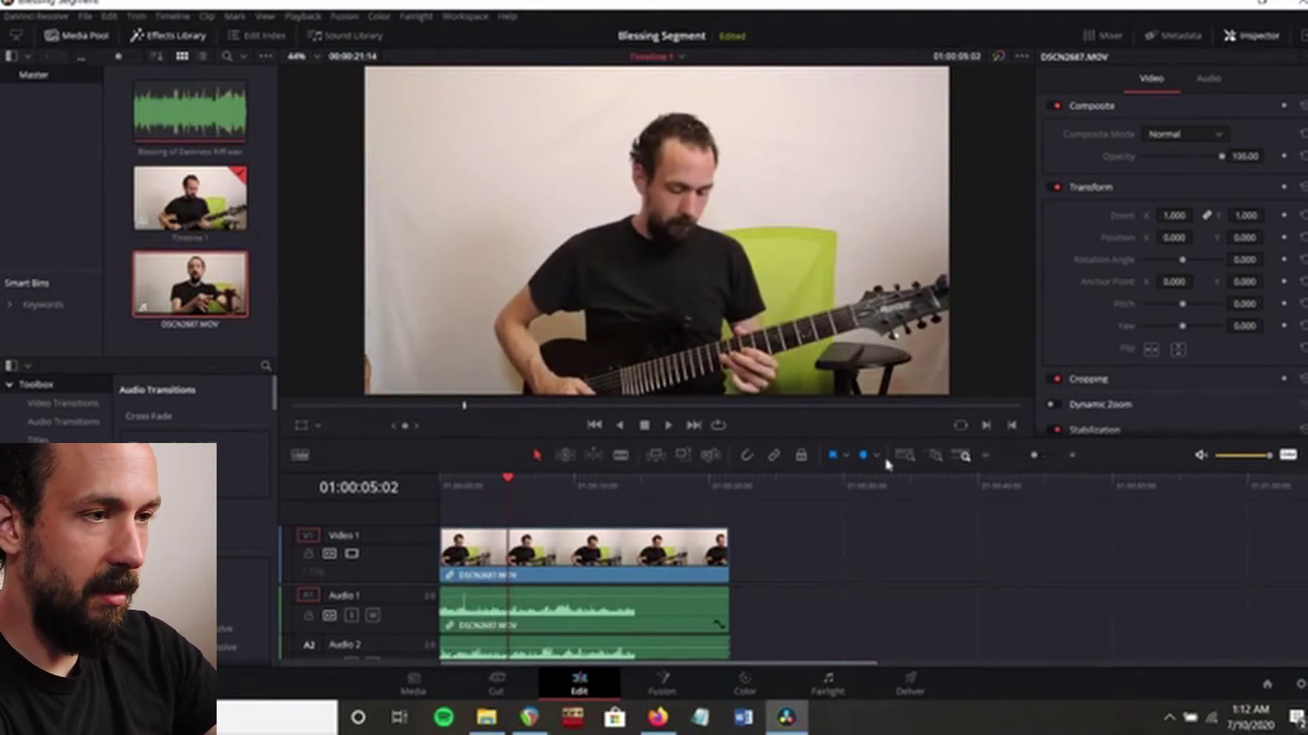
key(ctrl+equal)
key(Home)
click(666, 562)
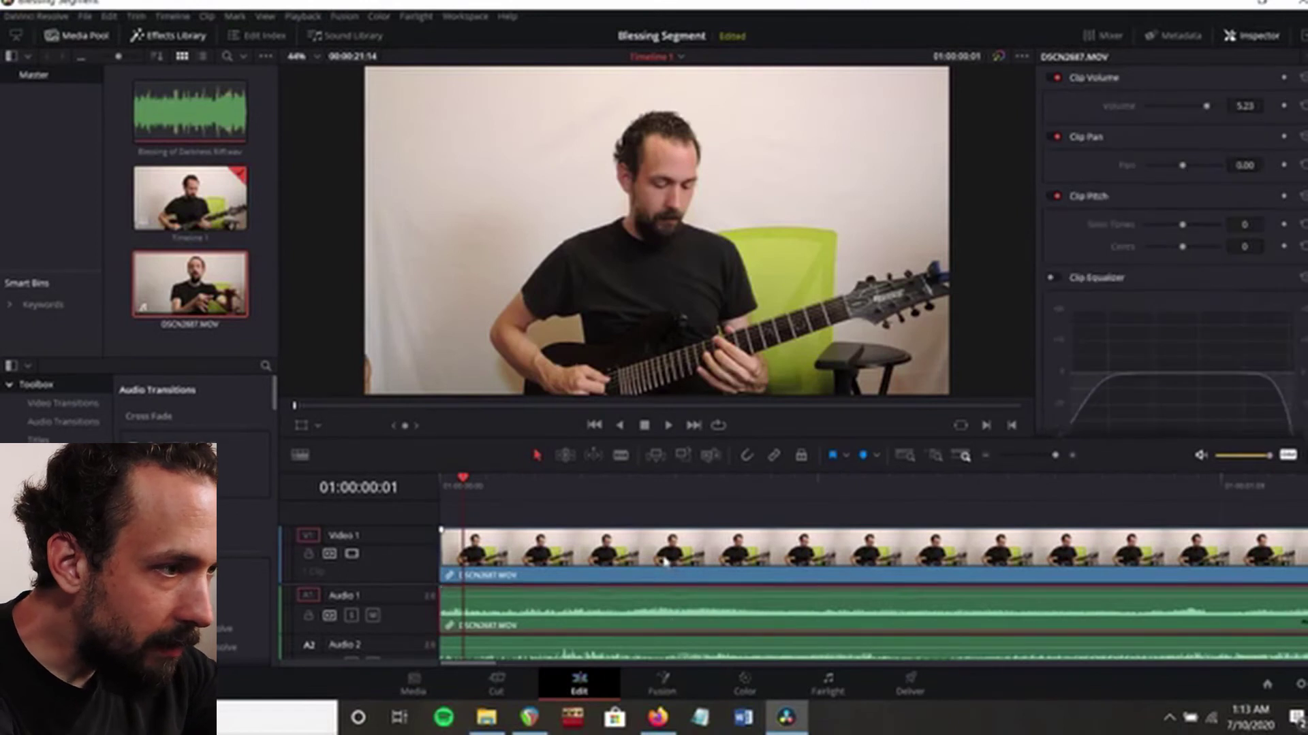
click(668, 560)
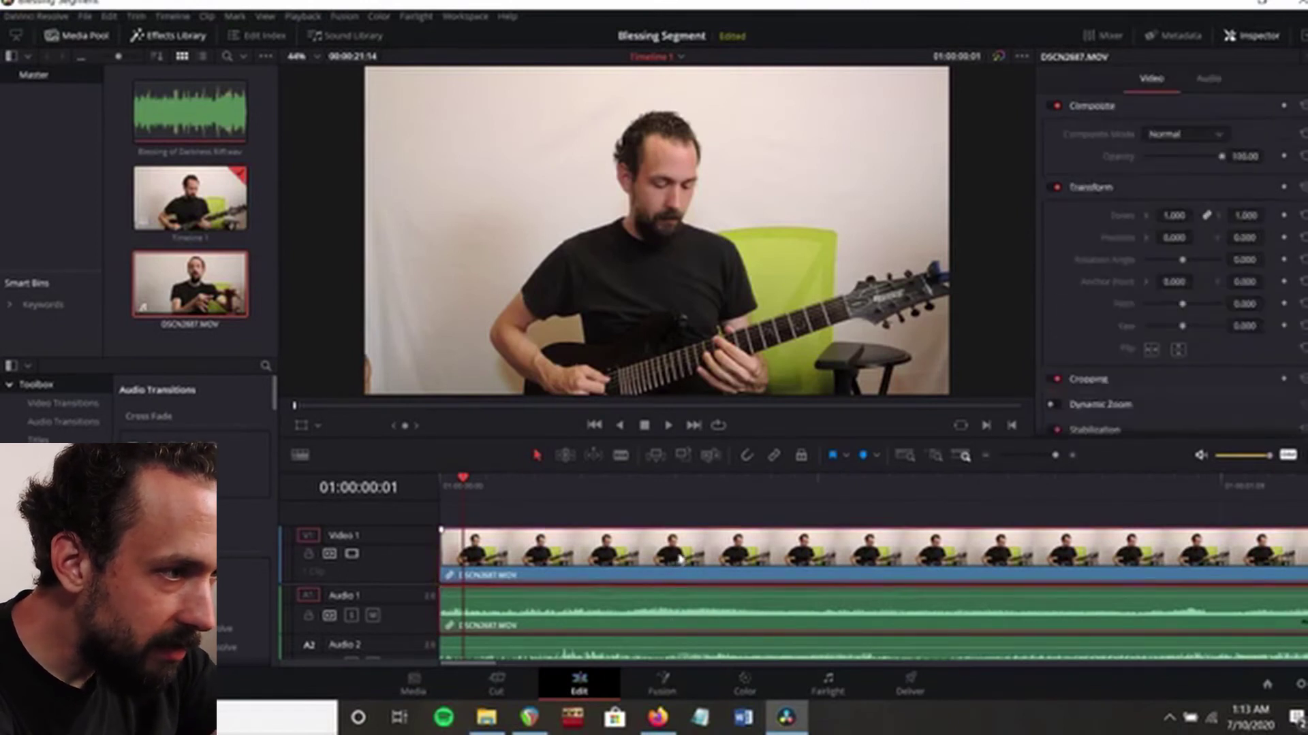
drag(593, 550, 615, 549)
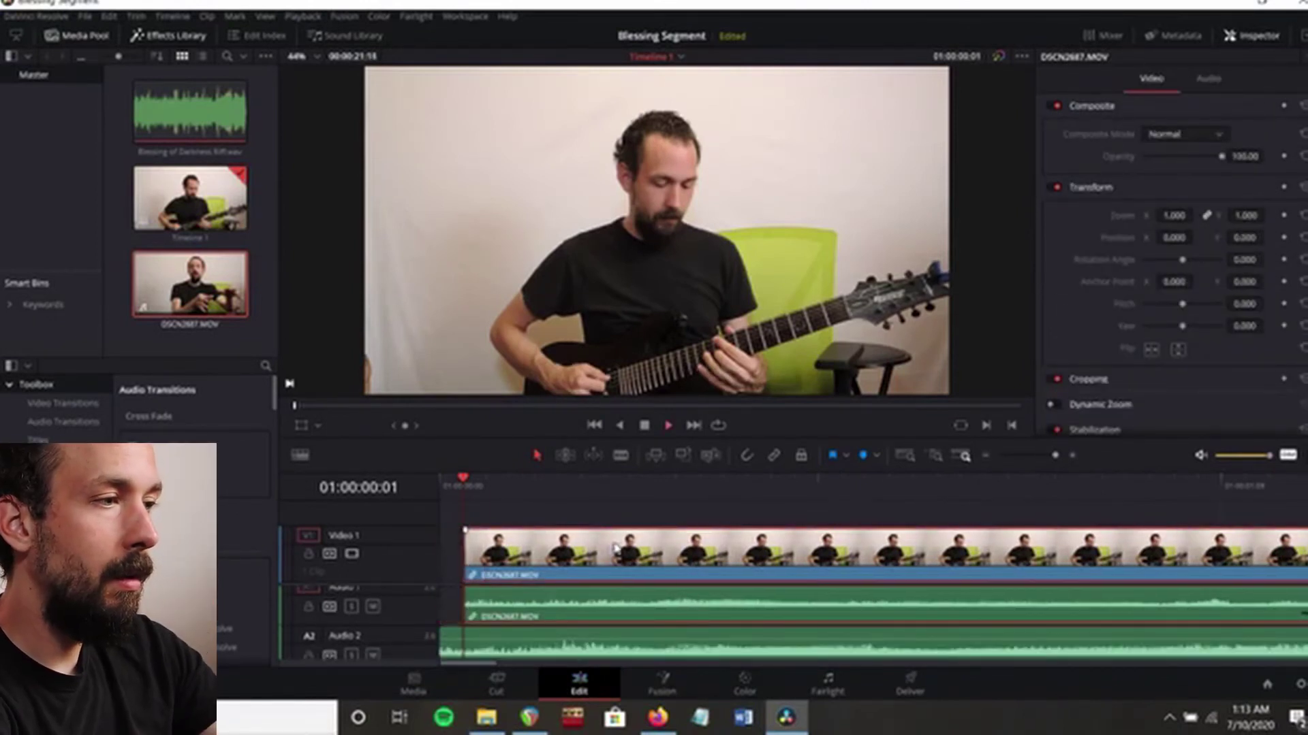
key(space)
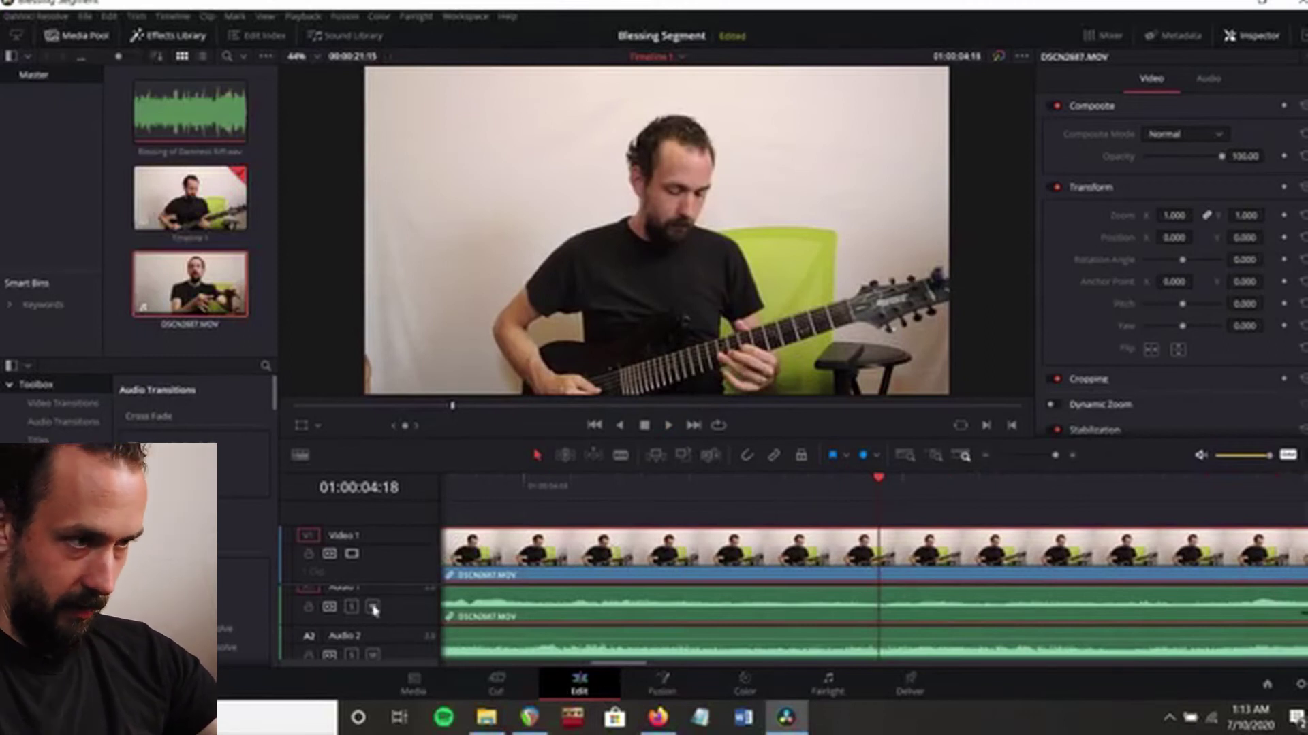
Mute the camera audio track Audio 1 and return the playhead to the beginning of the video clip.
scroll(373, 610, up, 1)
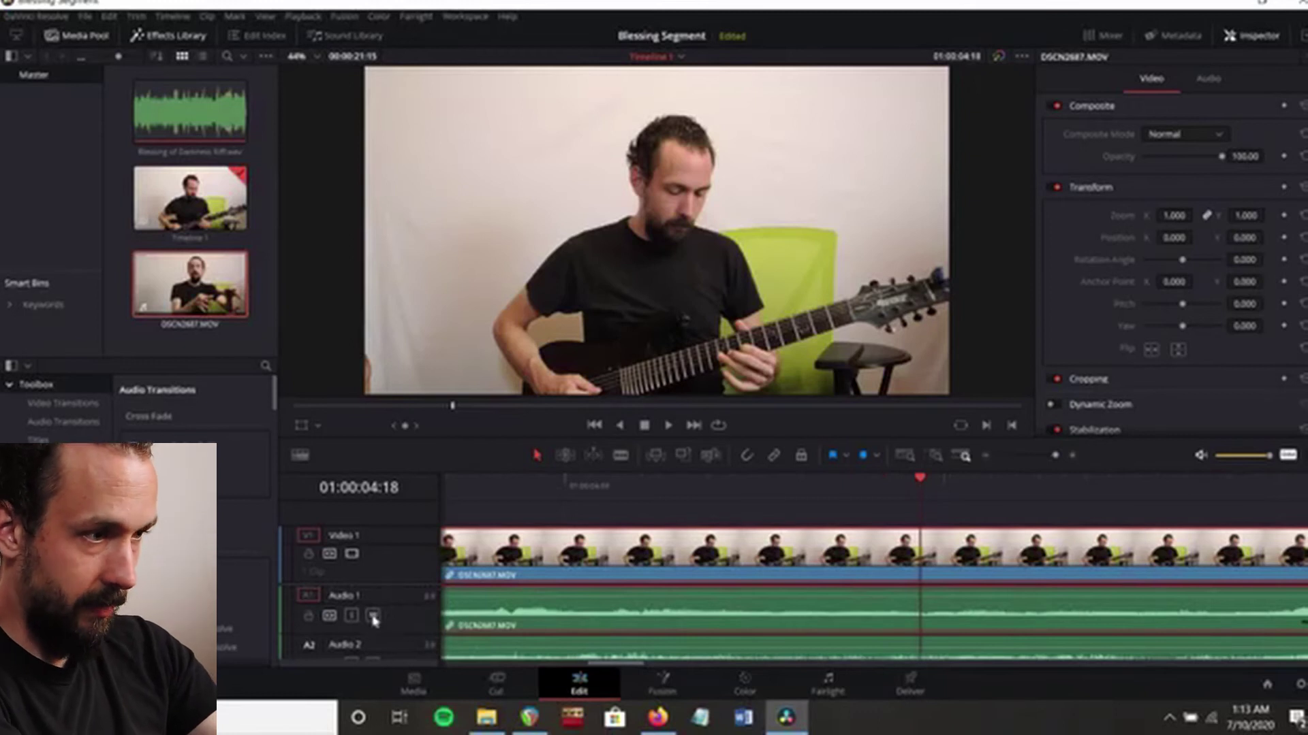
click(372, 617)
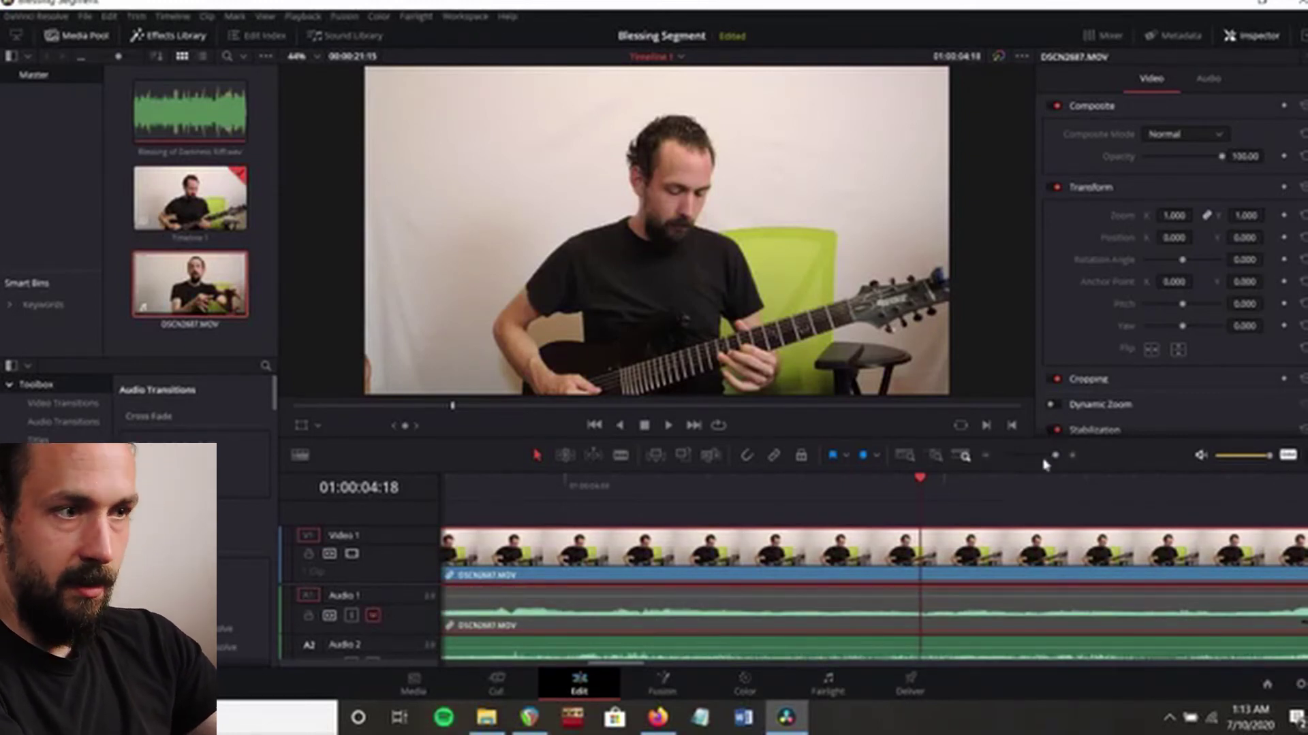
scroll(906, 479, down, 3)
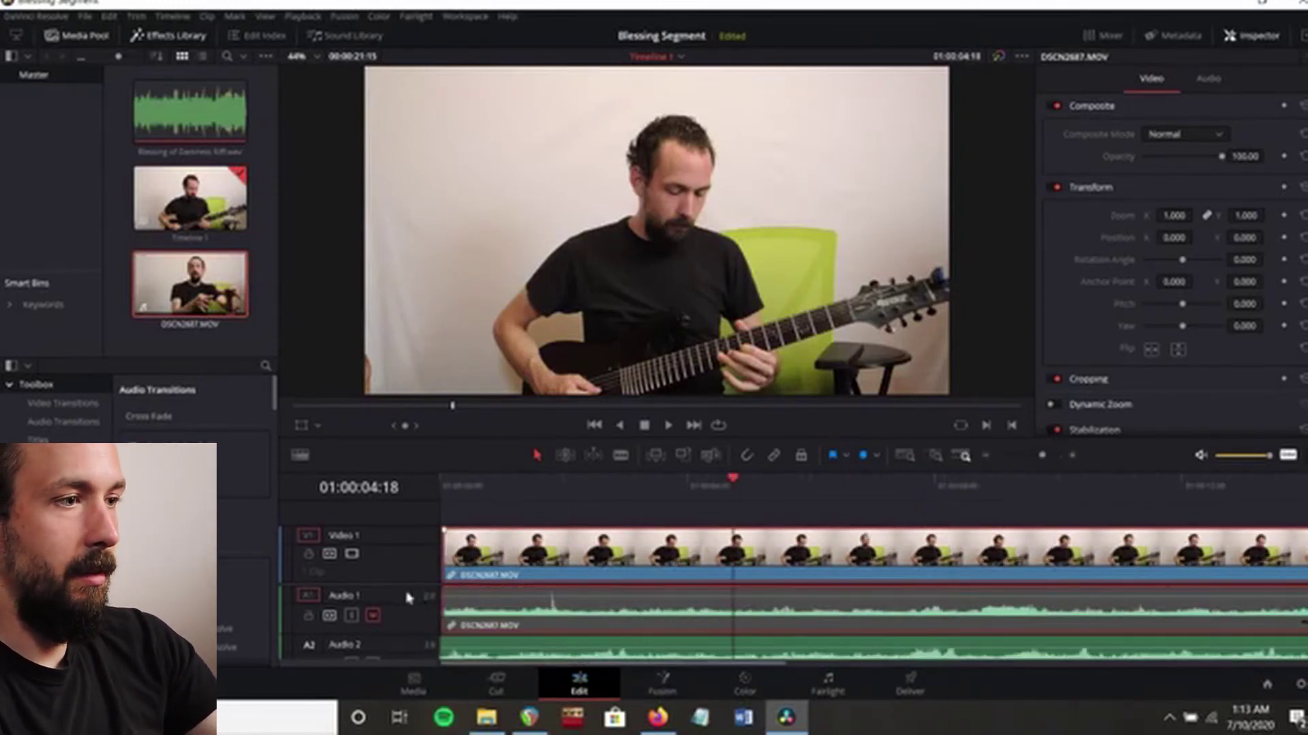
scroll(408, 597, down, 1)
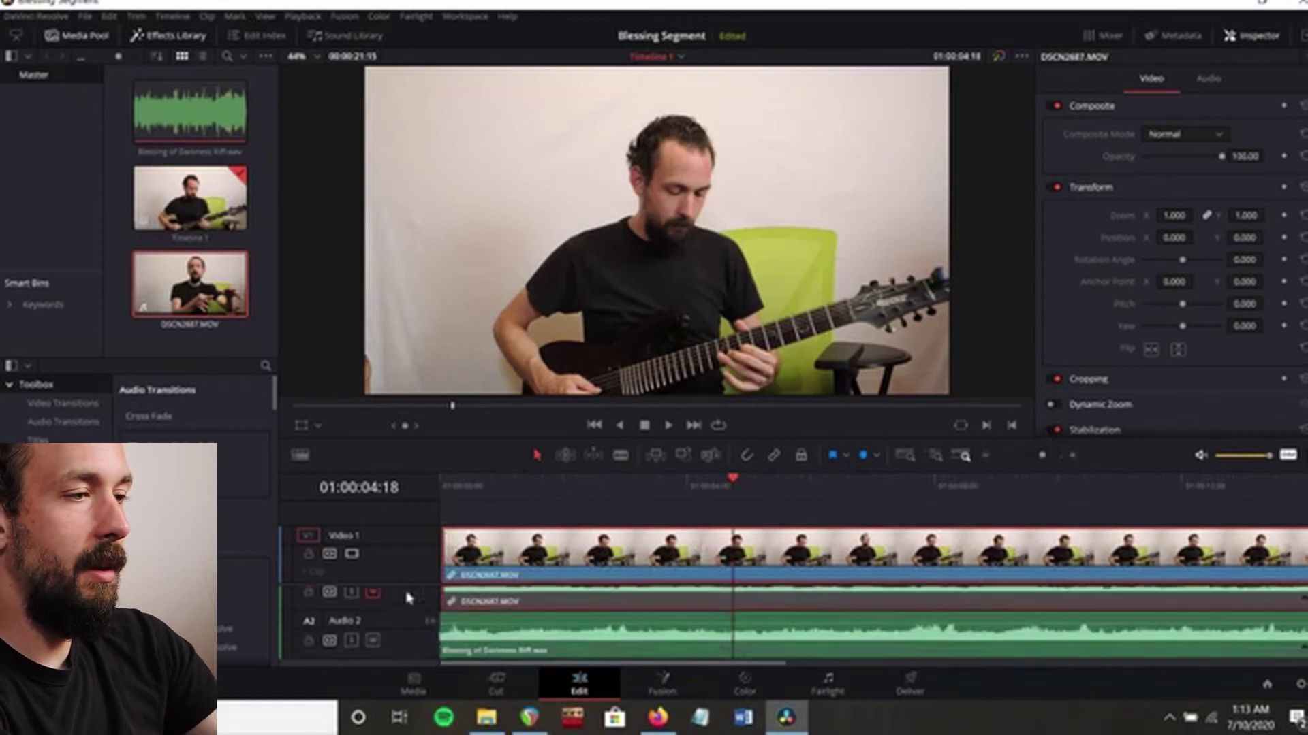
click(441, 488)
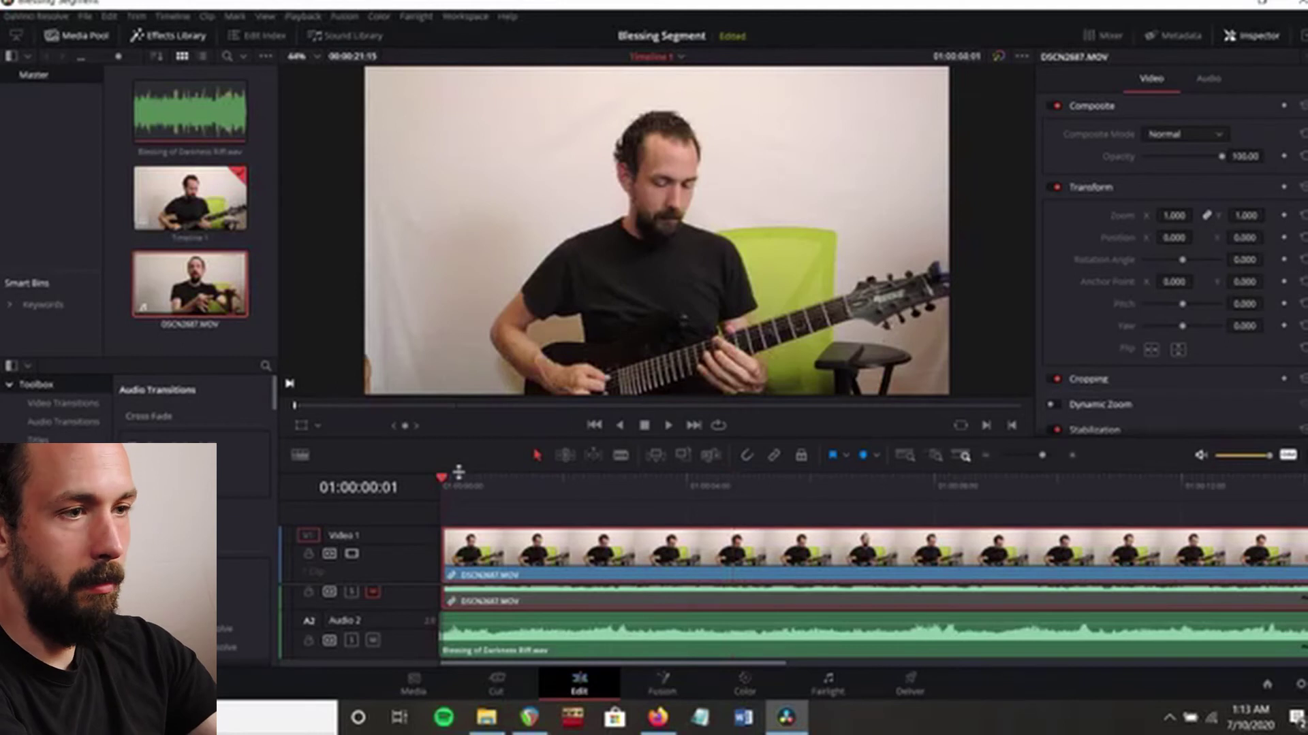
Play the video with only the riff on Audio 2, then with only the camera audio on Audio 1, to compare them, and restore the riff-only mix.
key(space)
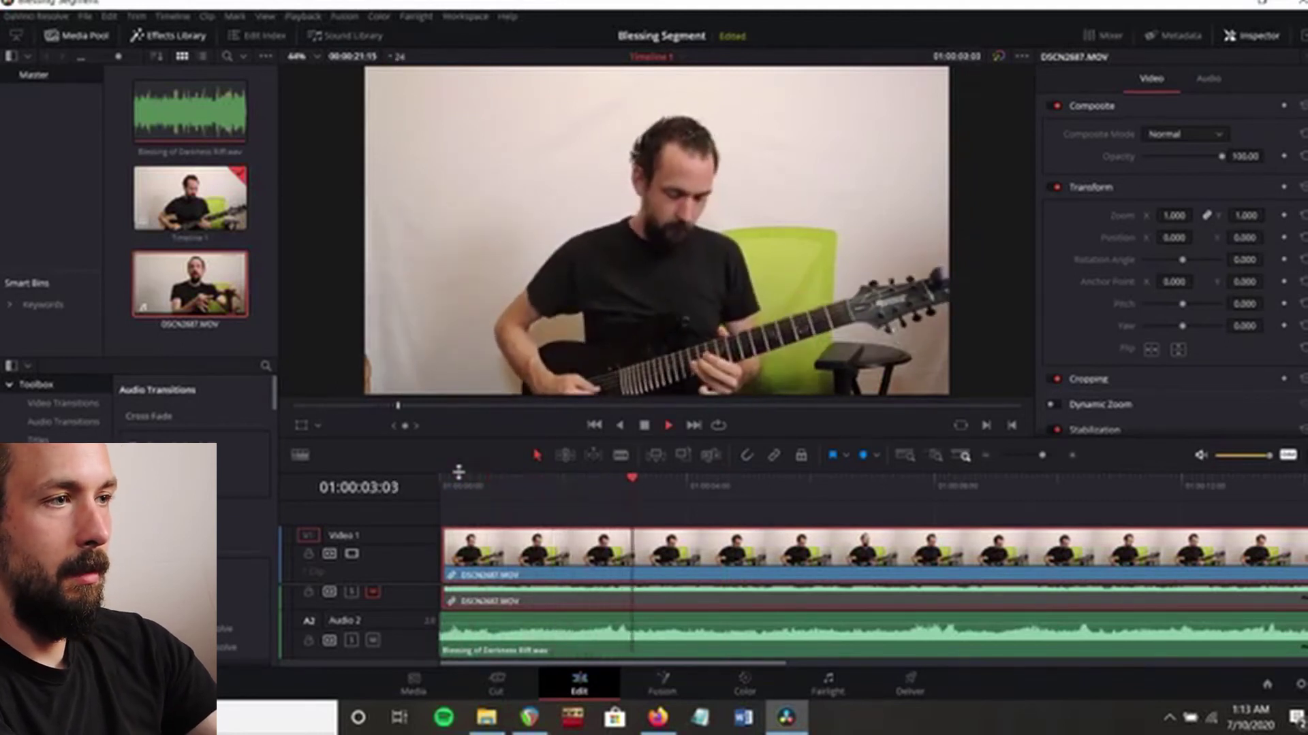
key(space)
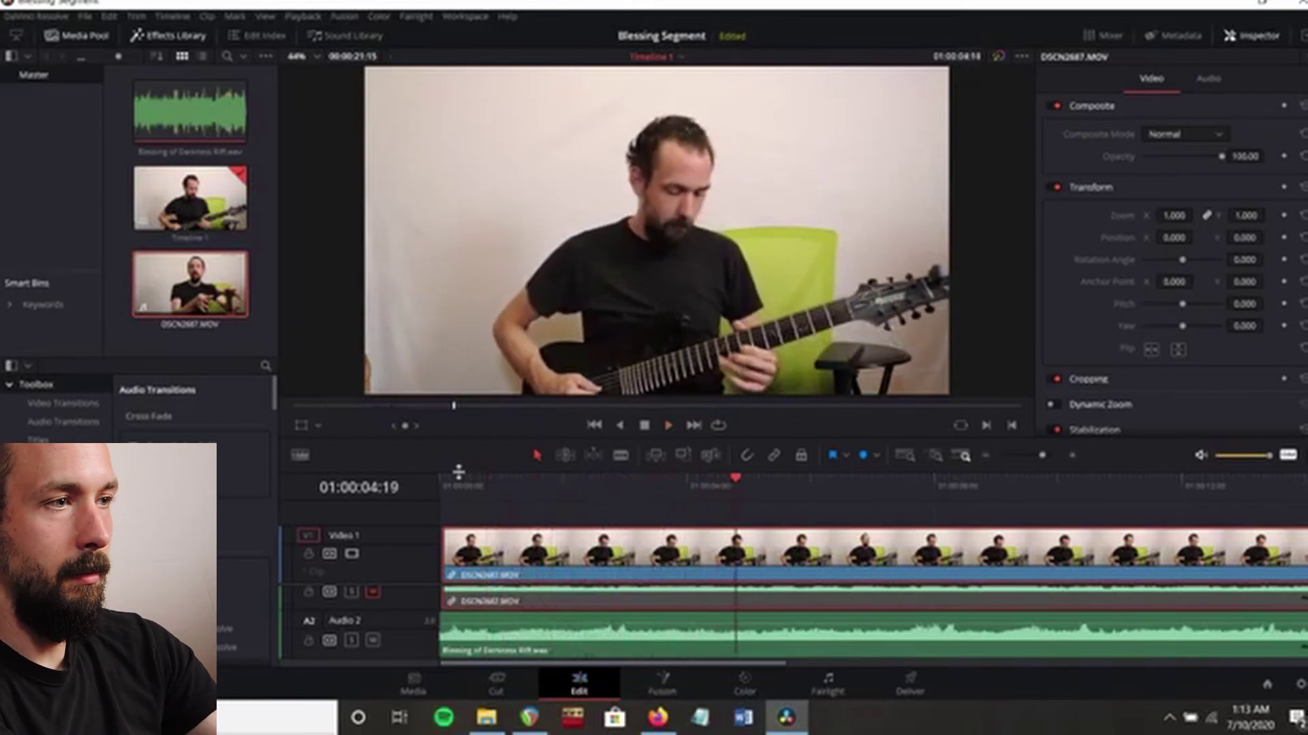
click(371, 640)
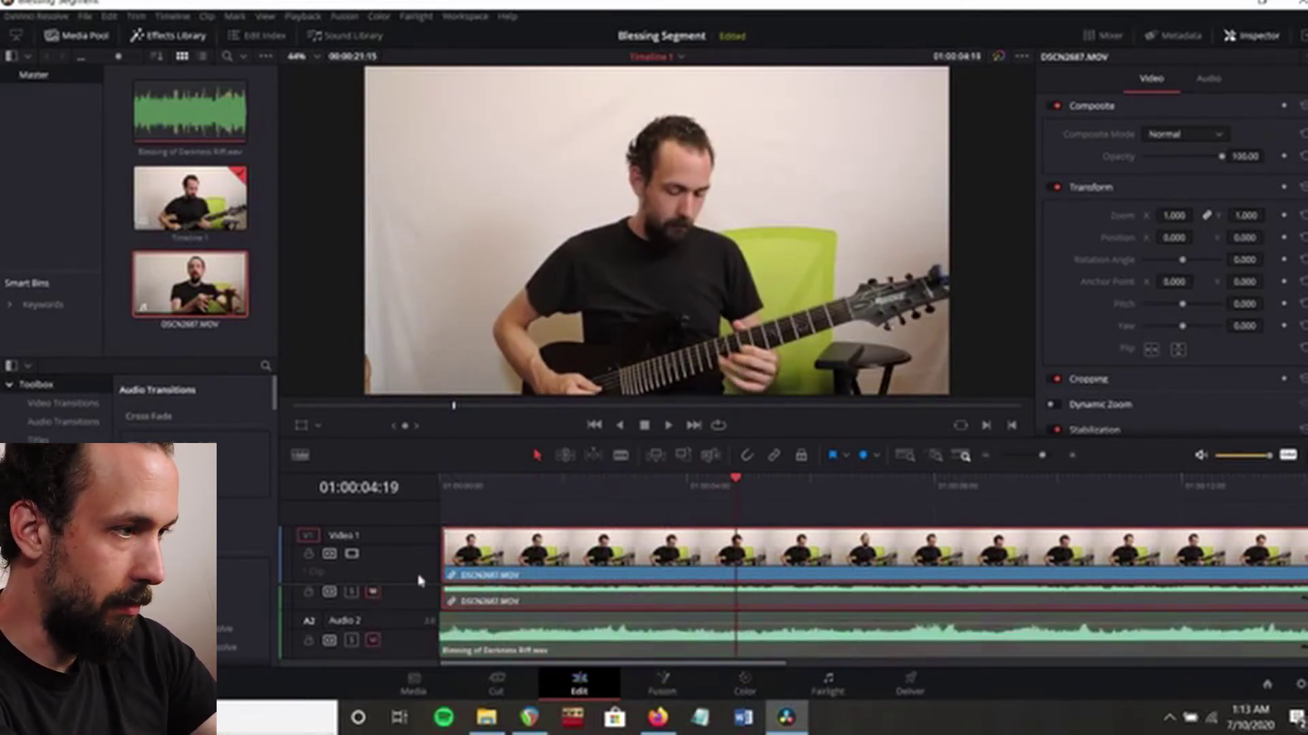
key(space)
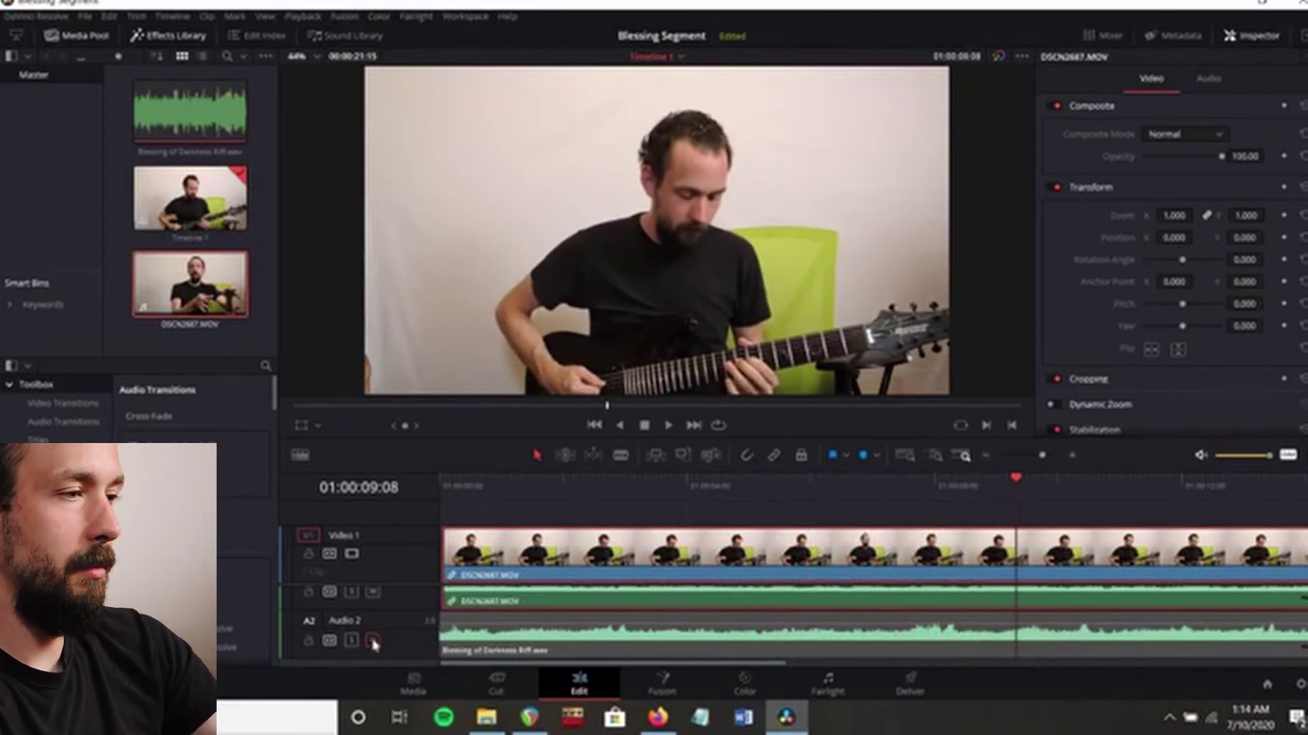
click(373, 594)
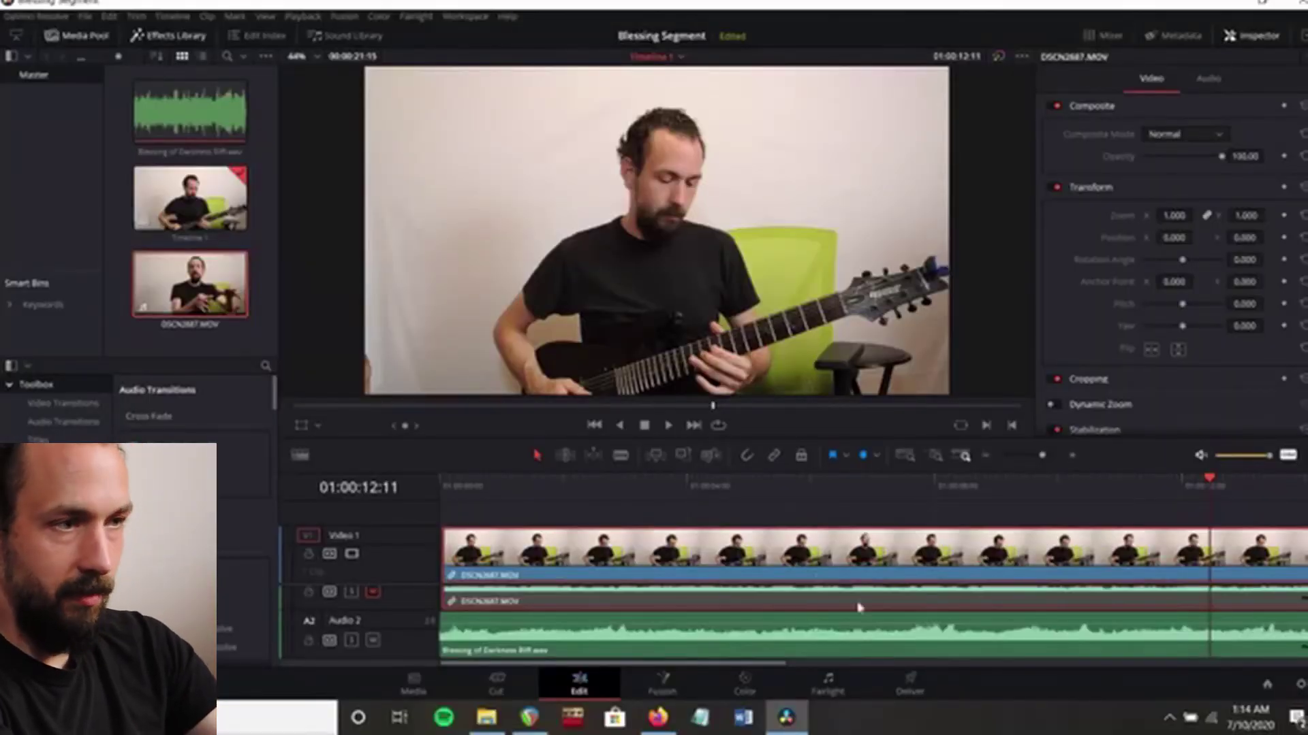
Set up delivery of the timeline with the YouTube 1080p render preset and name the output file Blessing Riff.
click(909, 685)
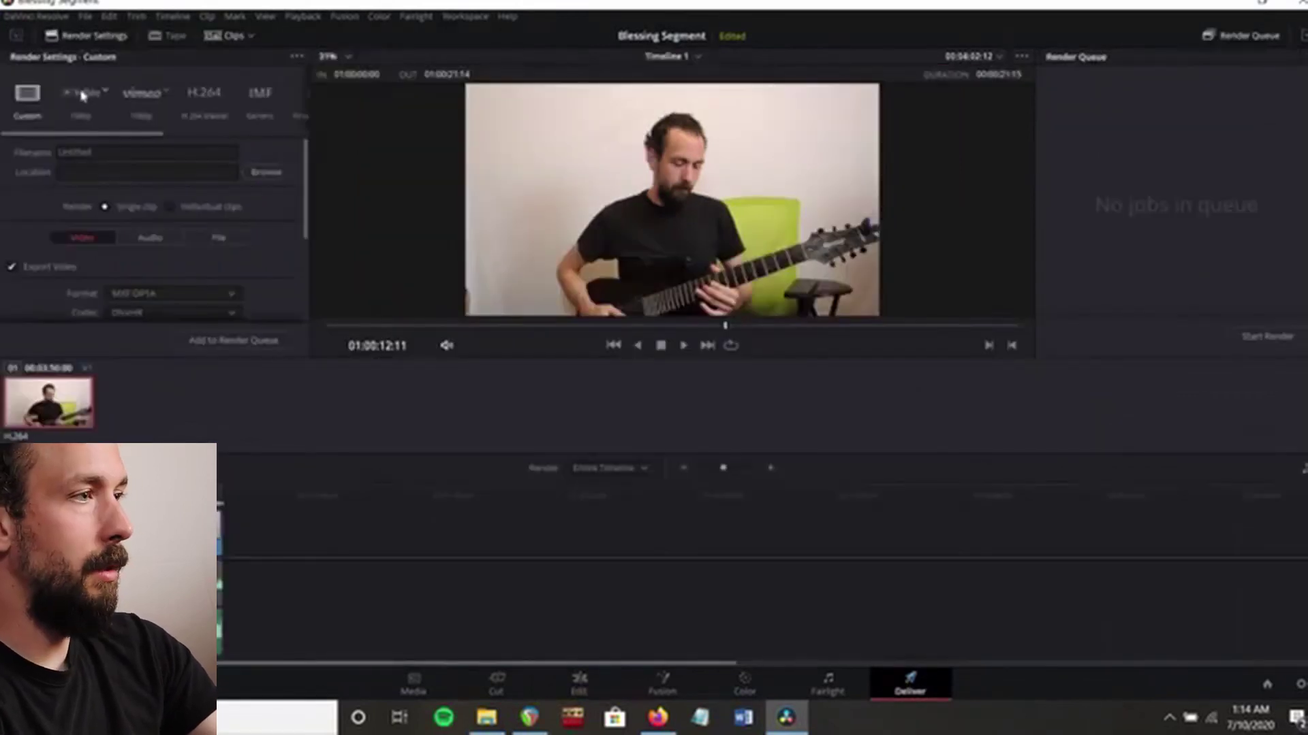
click(87, 96)
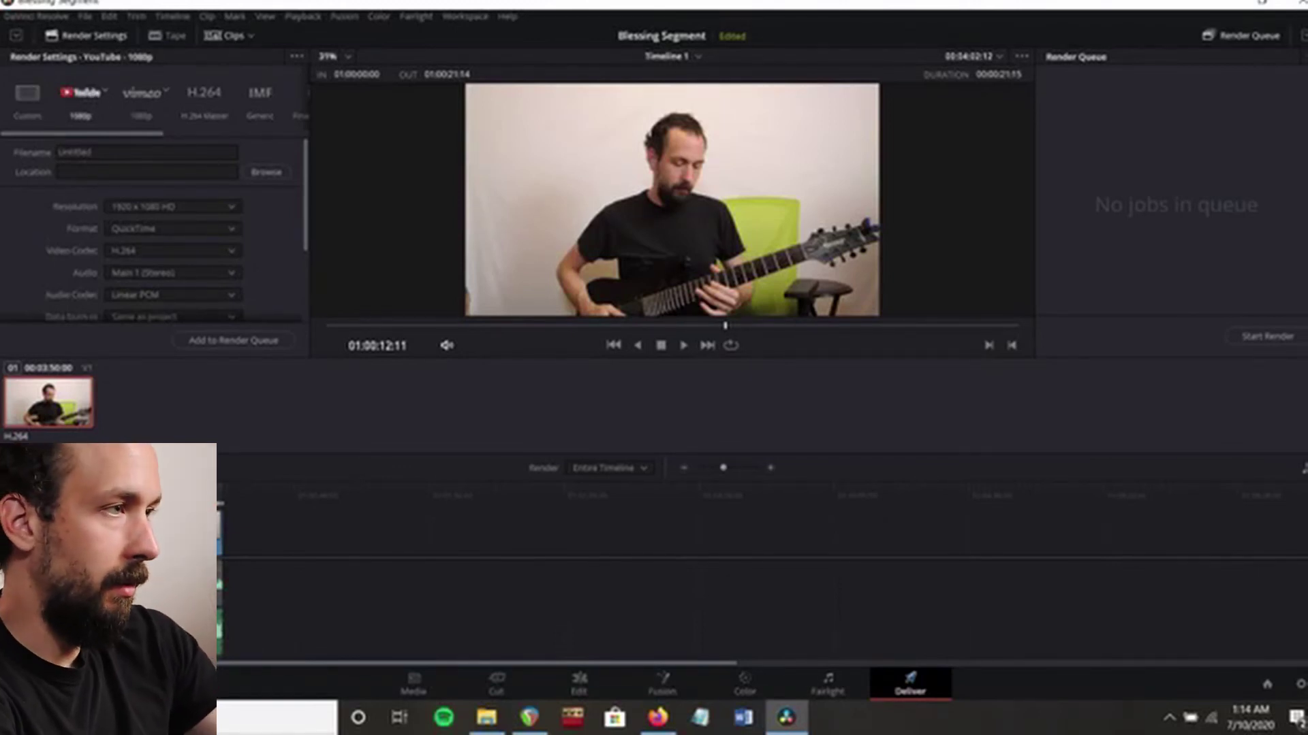
drag(92, 152, 2, 162)
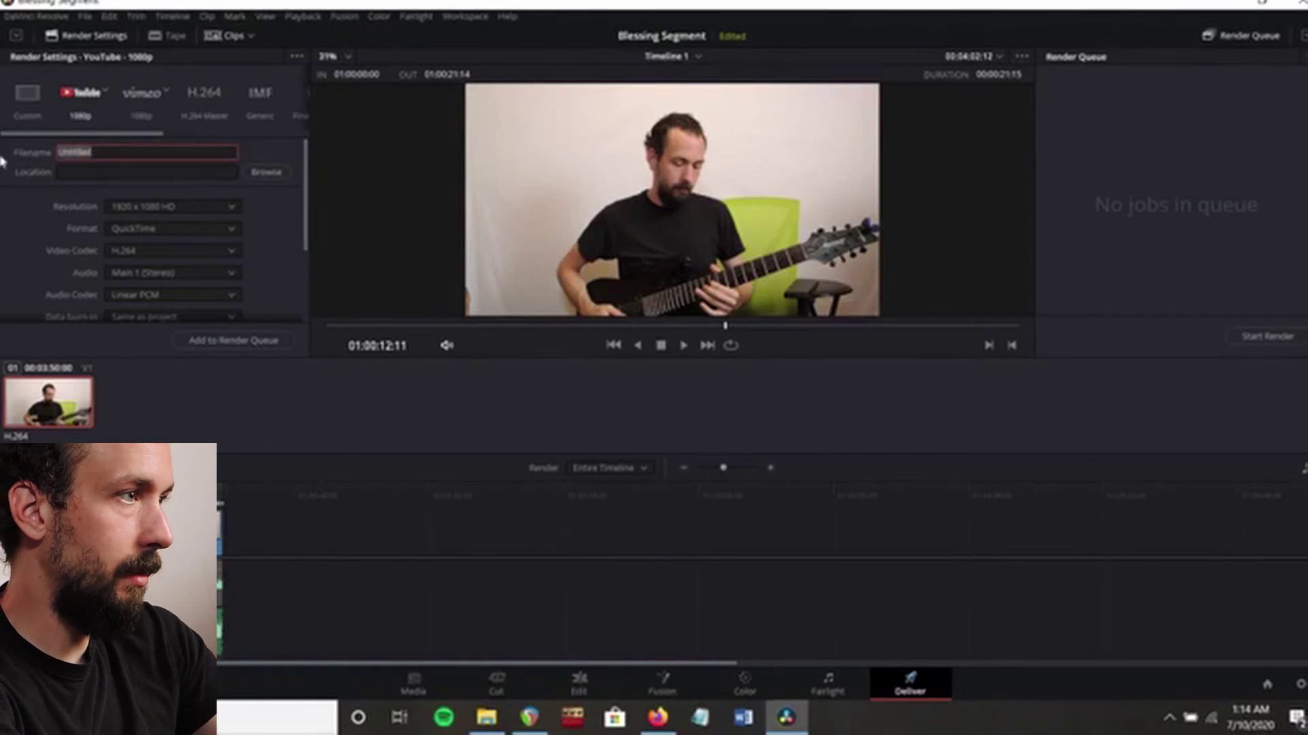
text(Blessing)
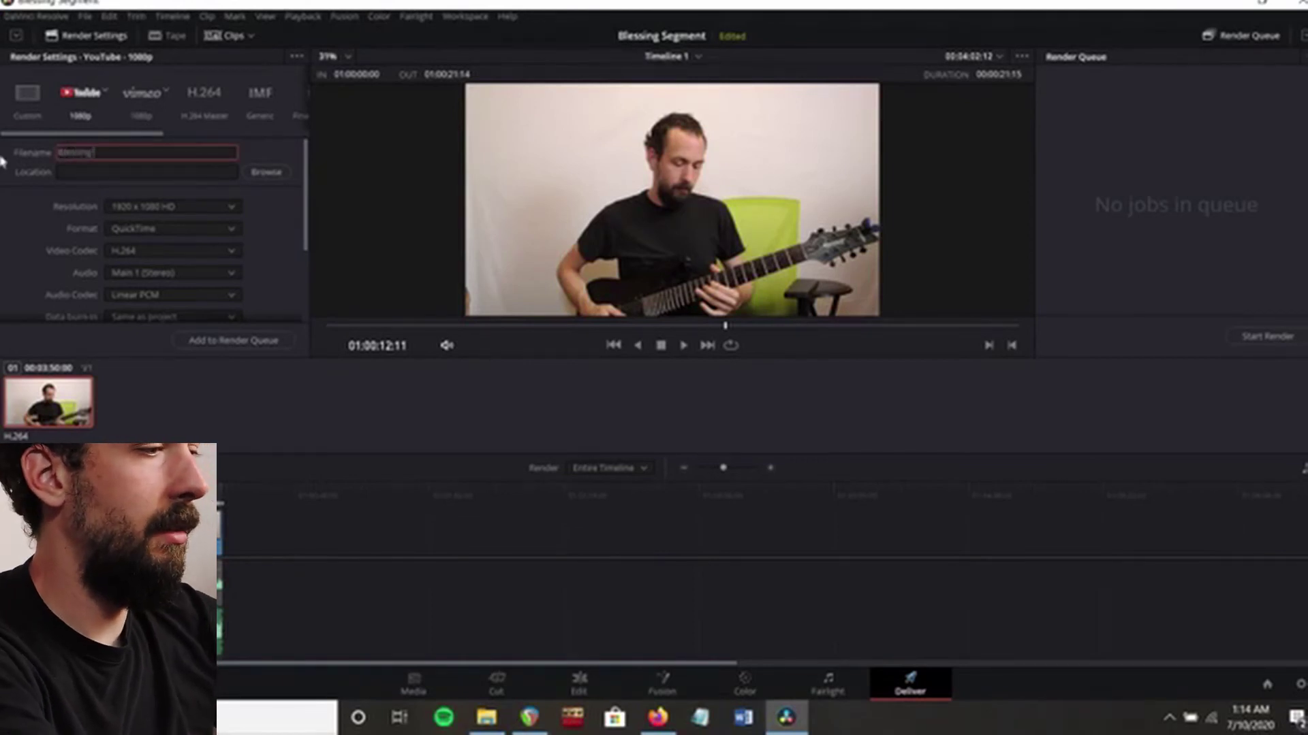
text( 01B)
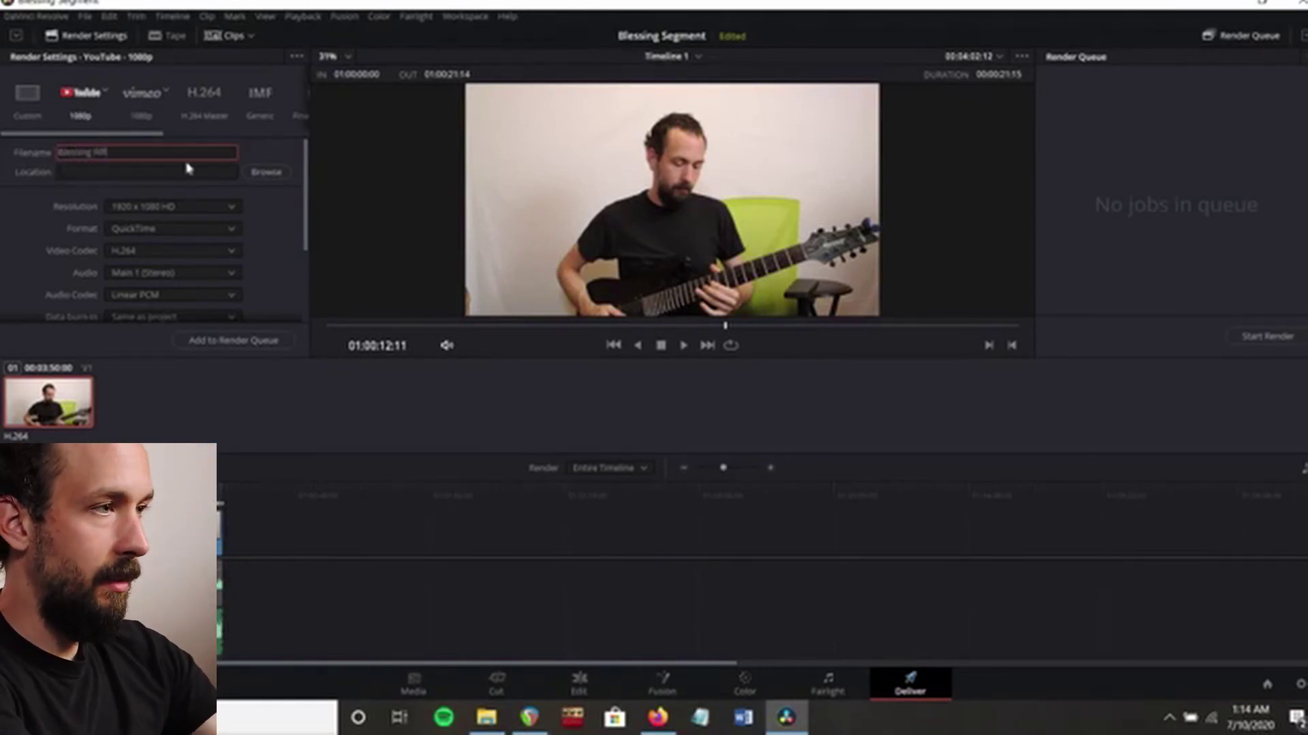
Set the render location to the Videos folder and the output format to MP4.
click(269, 174)
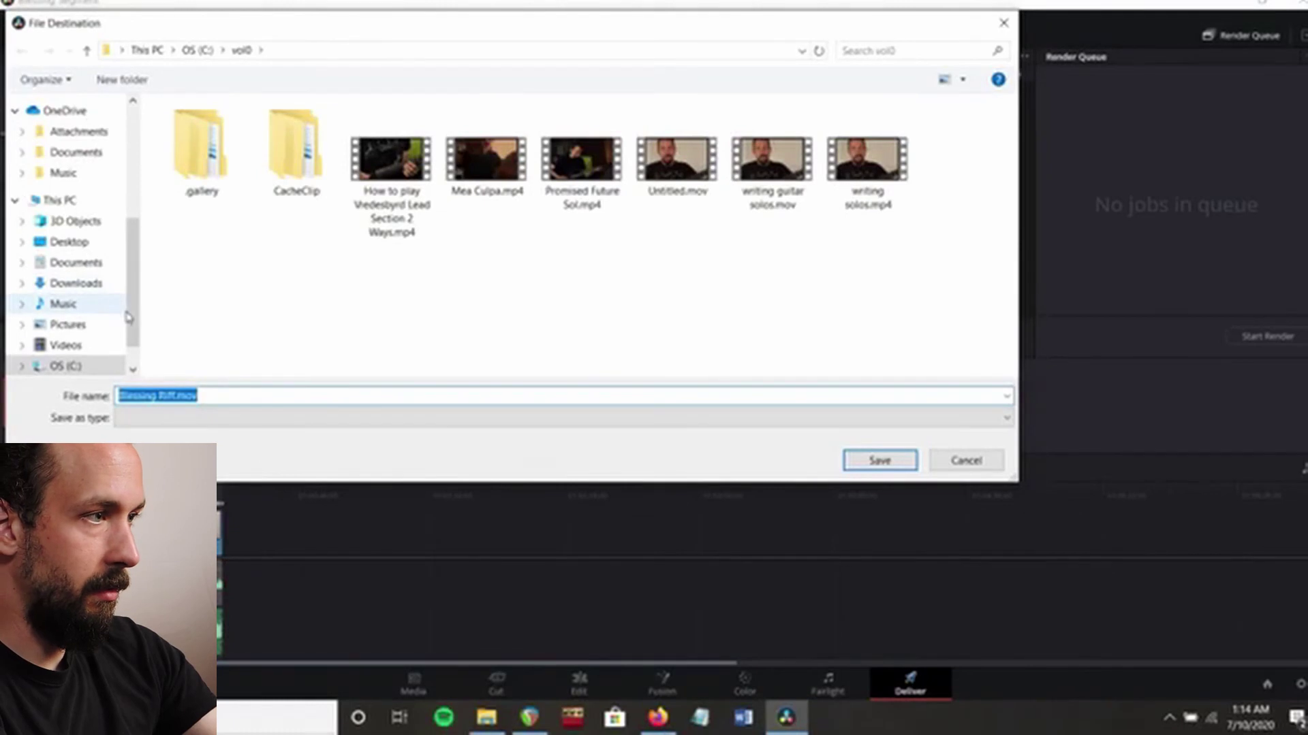
click(93, 345)
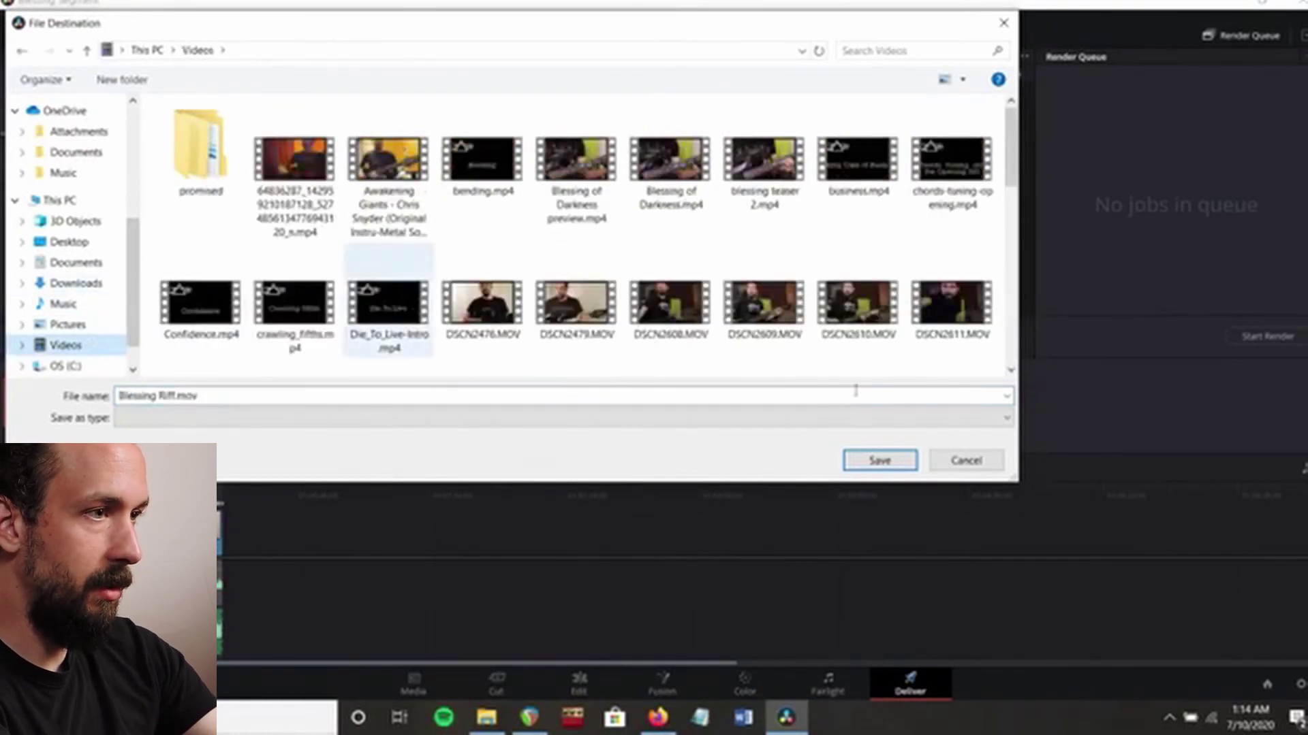
click(868, 464)
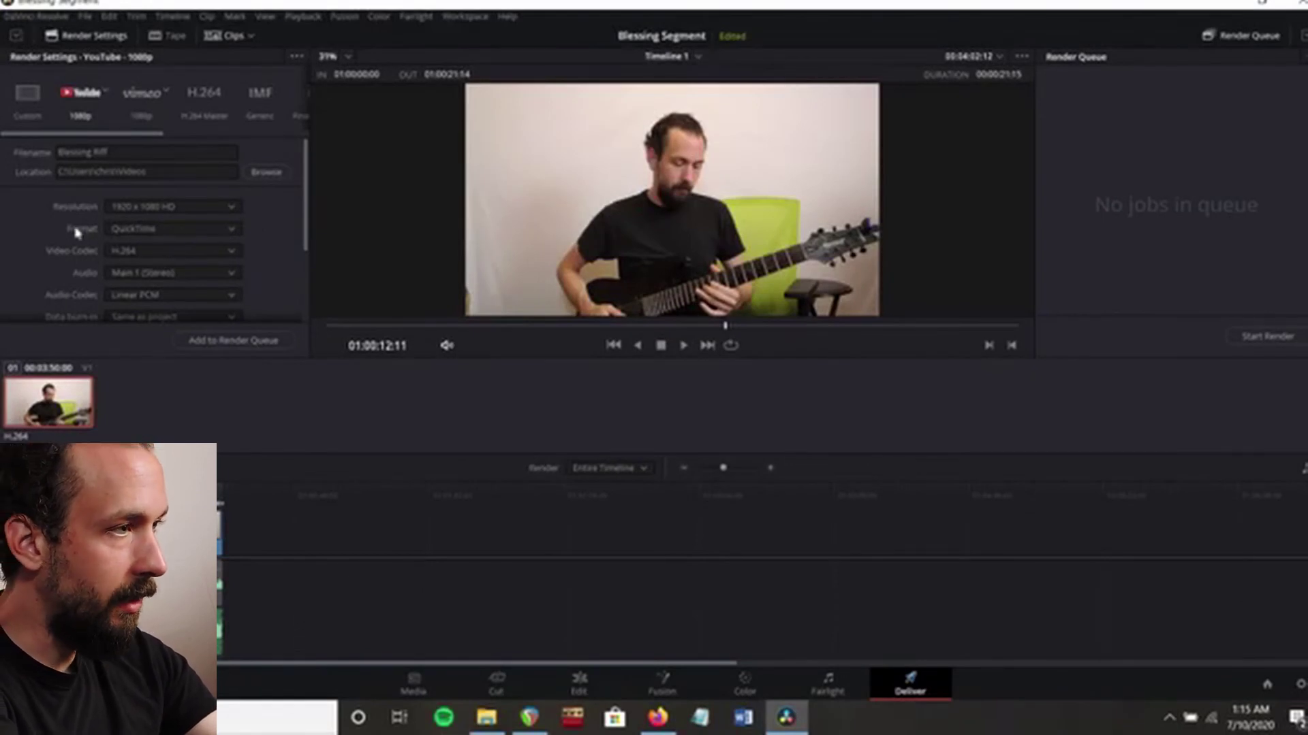
click(175, 232)
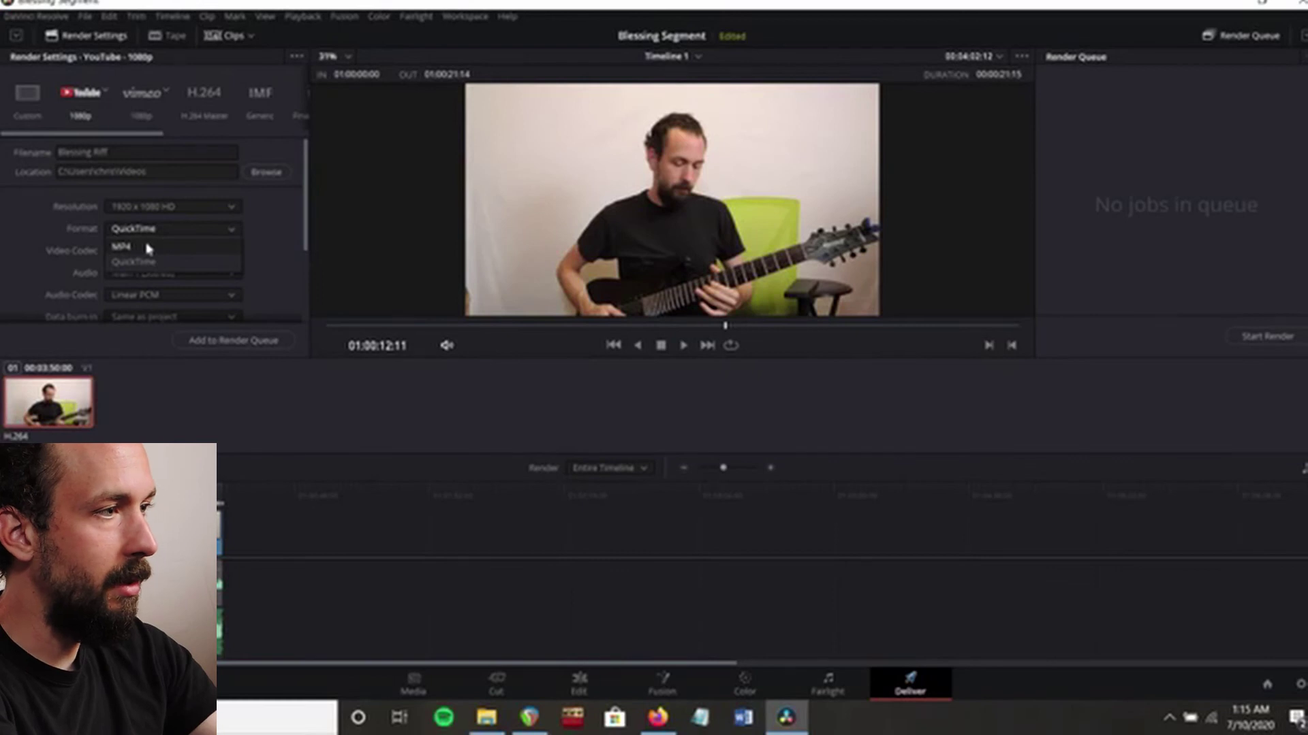
click(148, 248)
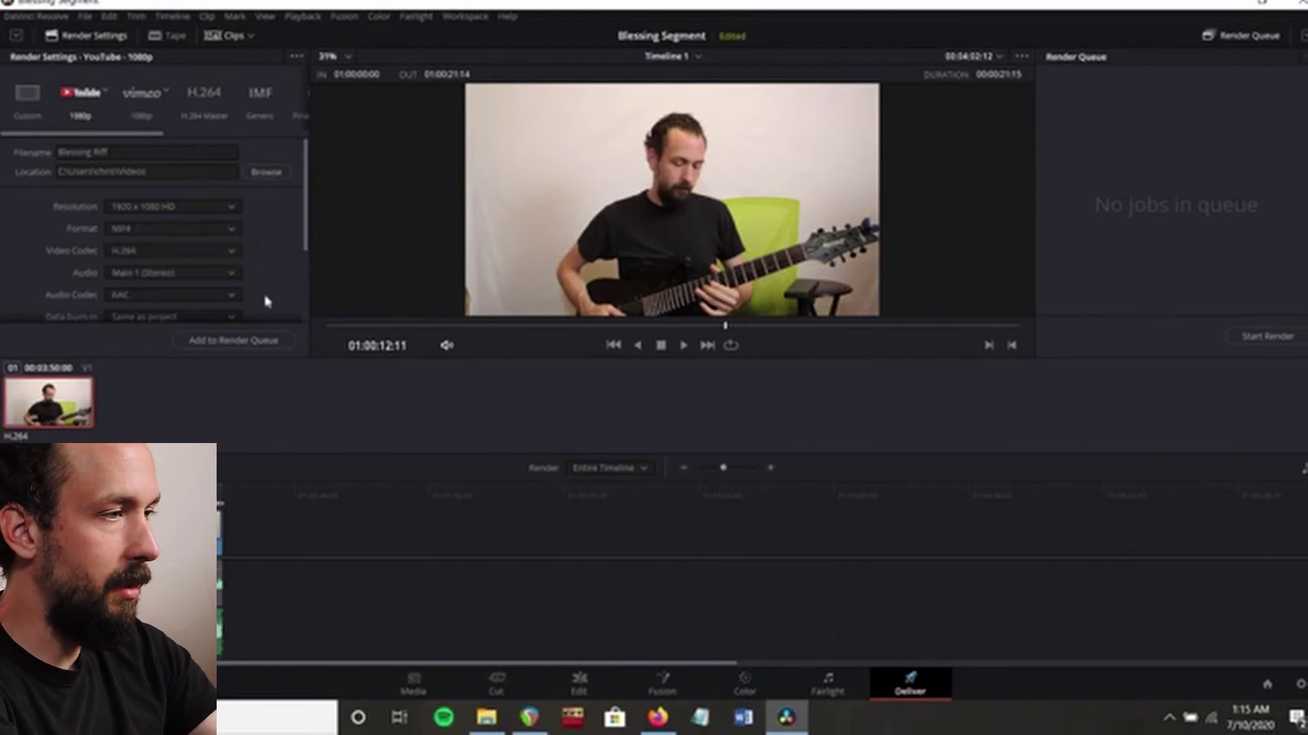